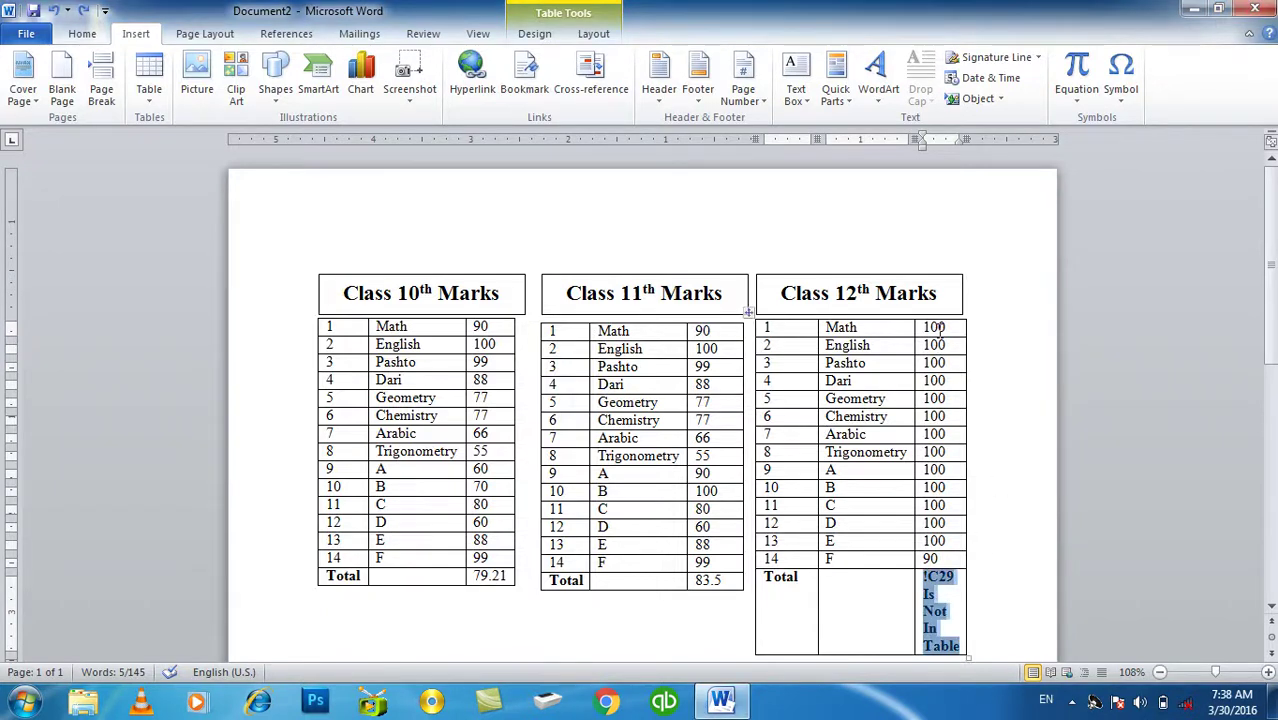
Empty the Class 12 marks column and delete the '!C29 Is Not In Table' error in Total.
left_click_drag(938, 327, 942, 560)
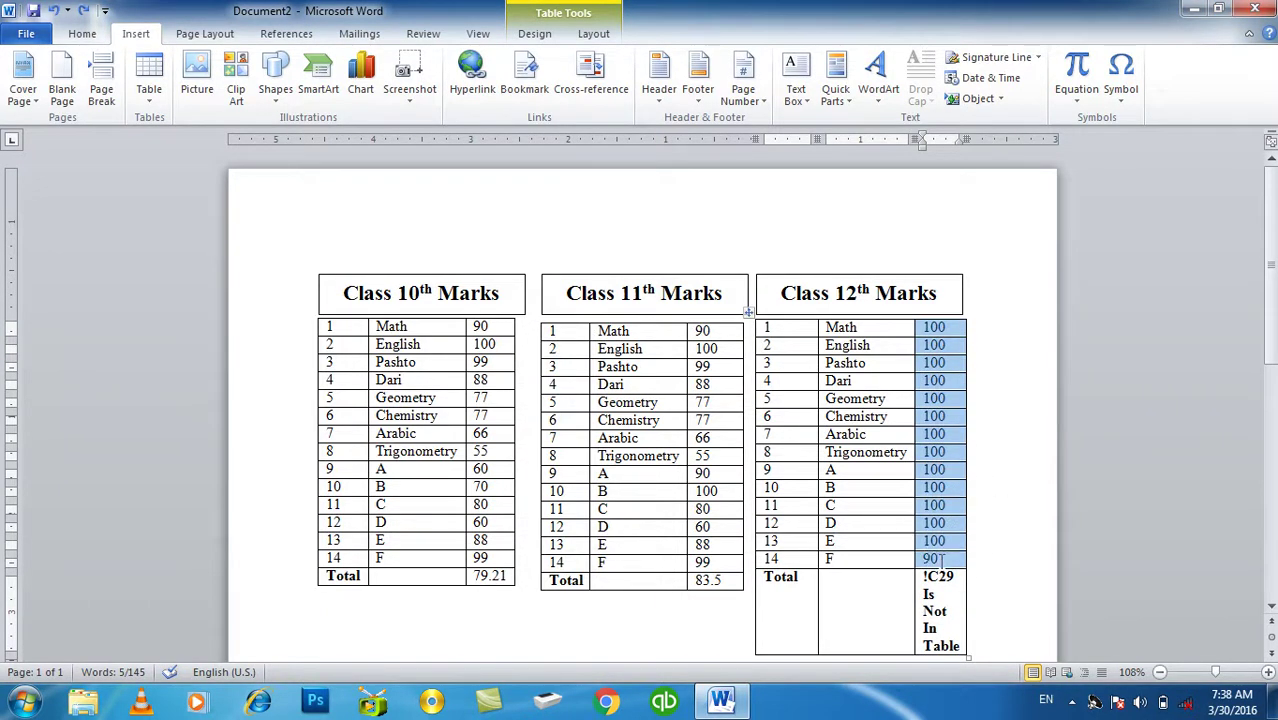
key("Delete")
left_click_drag(958, 645, 925, 572)
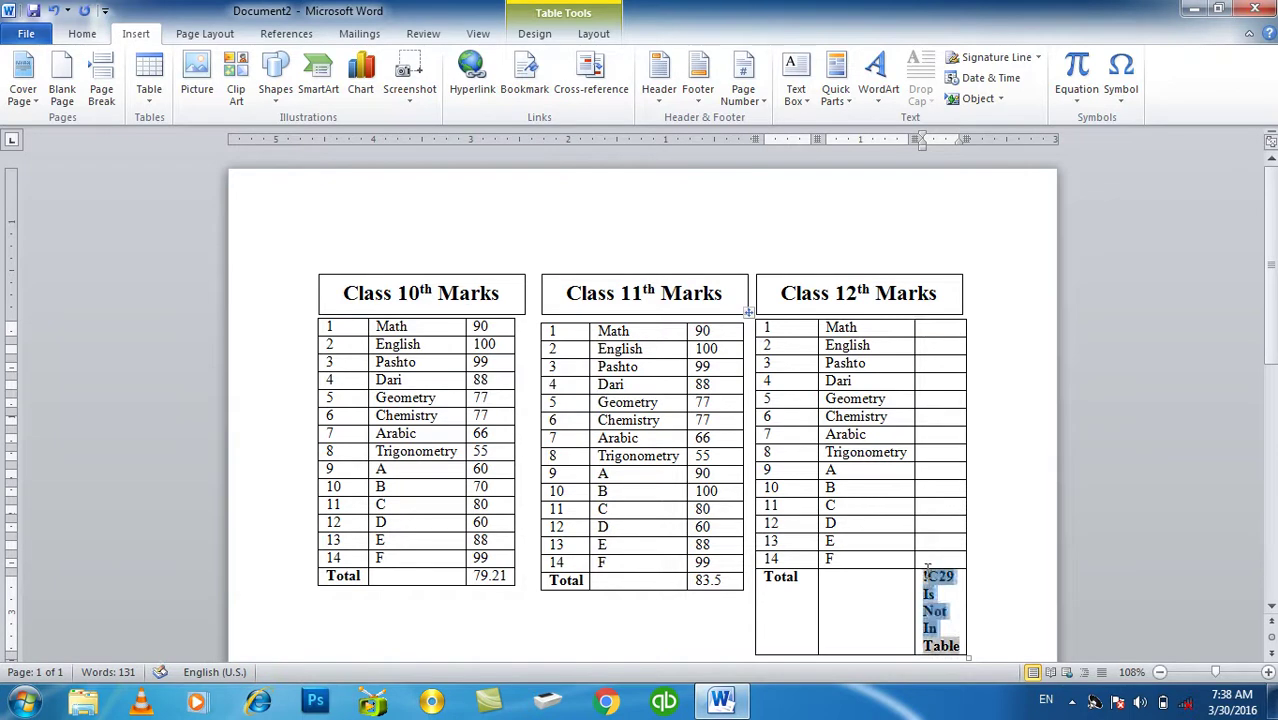
key("Delete")
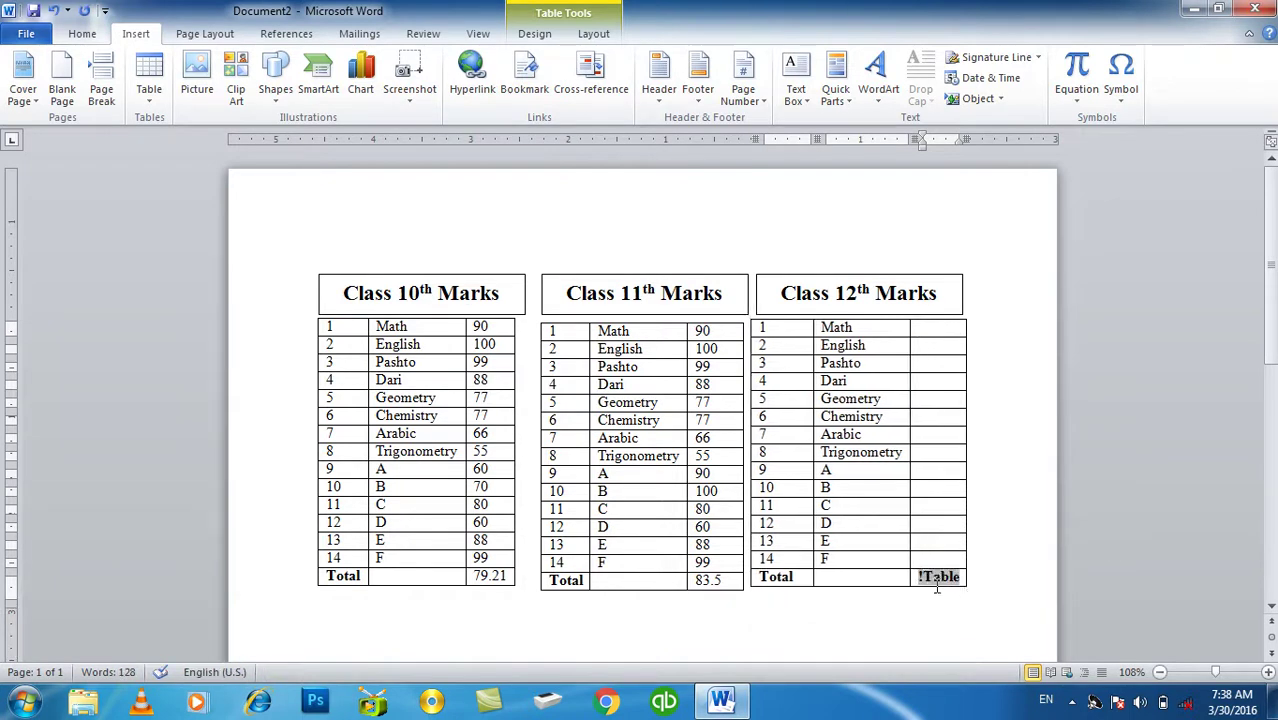
key("Delete")
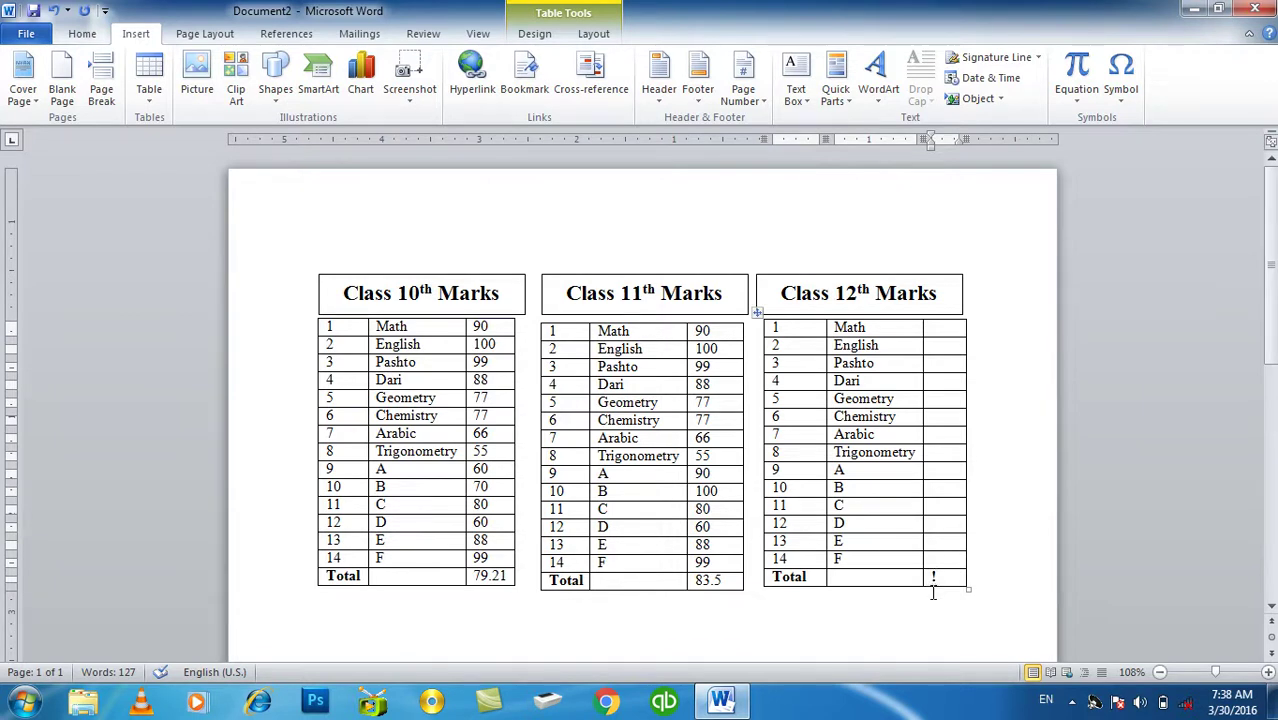
key("BackSpace")
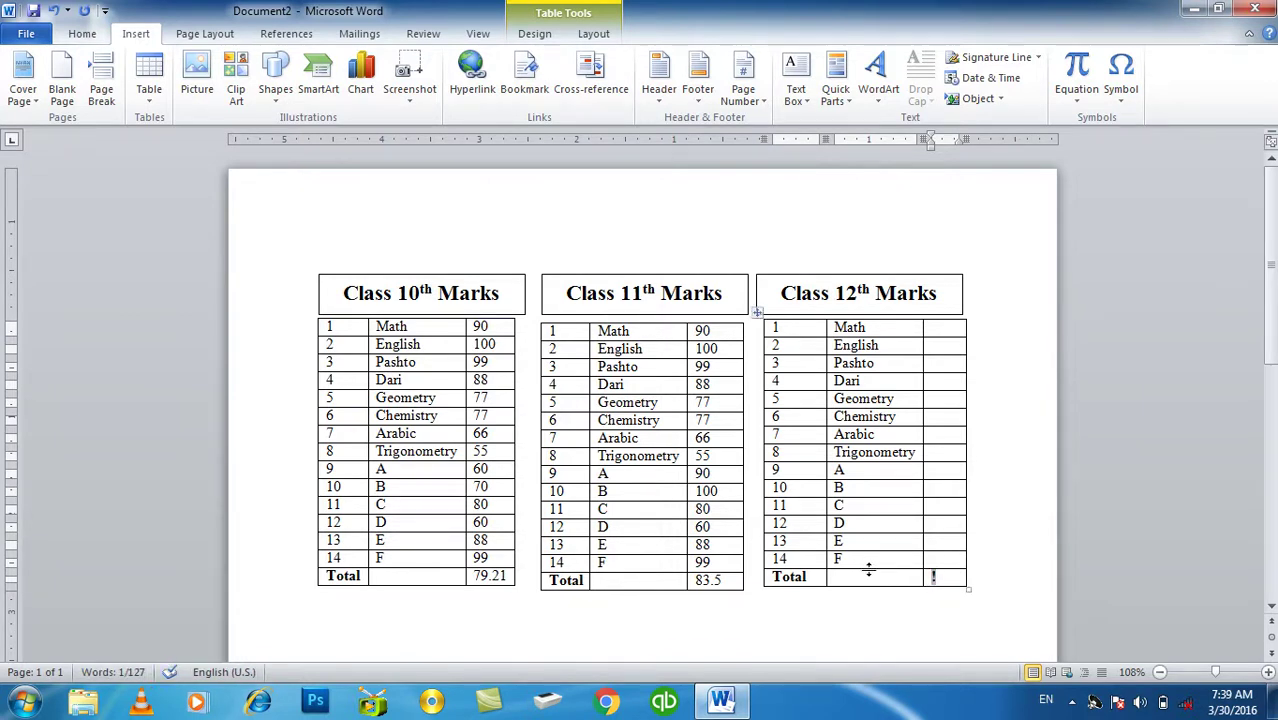
left_click_drag(720, 562, 706, 332)
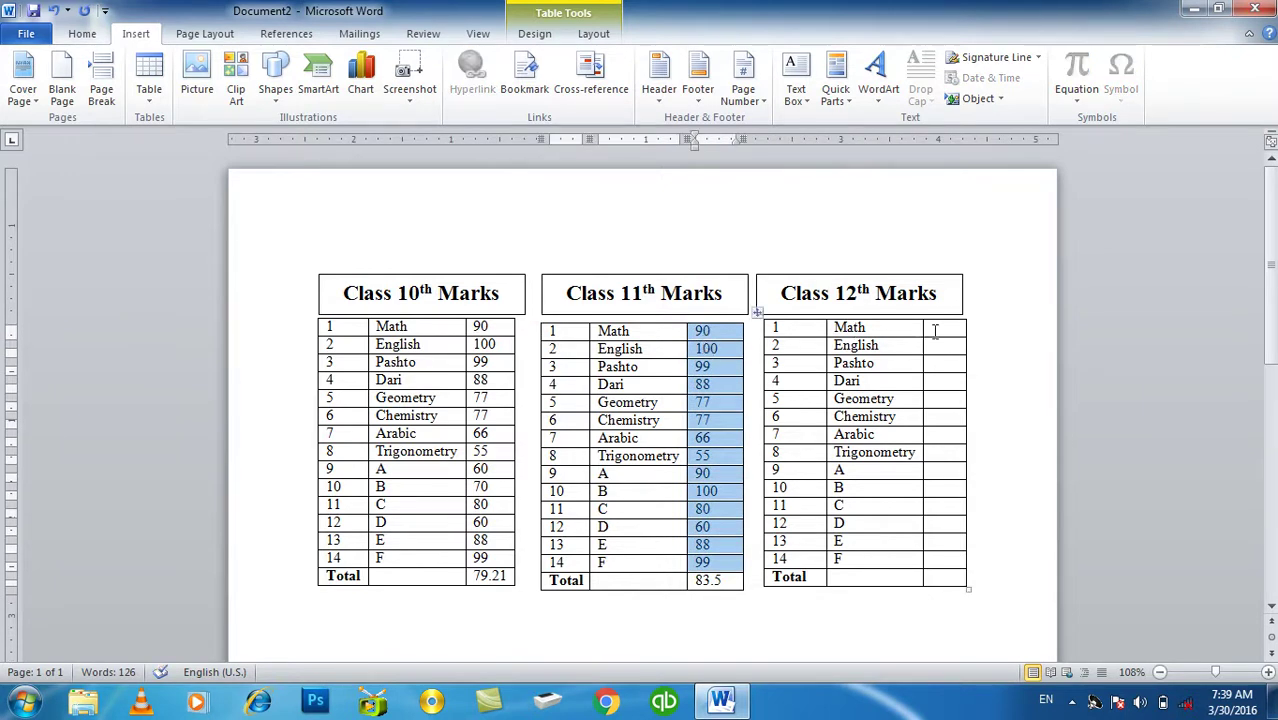
Paste the Class 11 marks into the Class 12 column and change E and F to 100.
left_click_drag(942, 328, 946, 560)
key("ctrl+v")
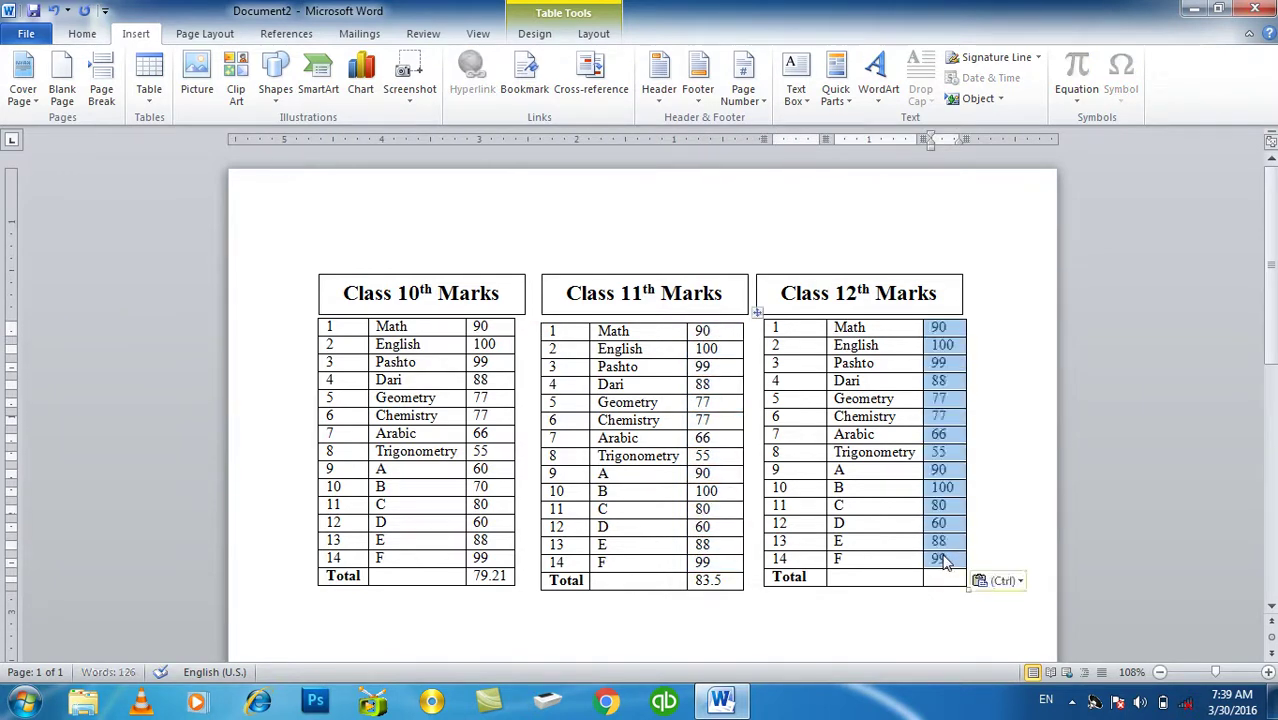
left_click(945, 579)
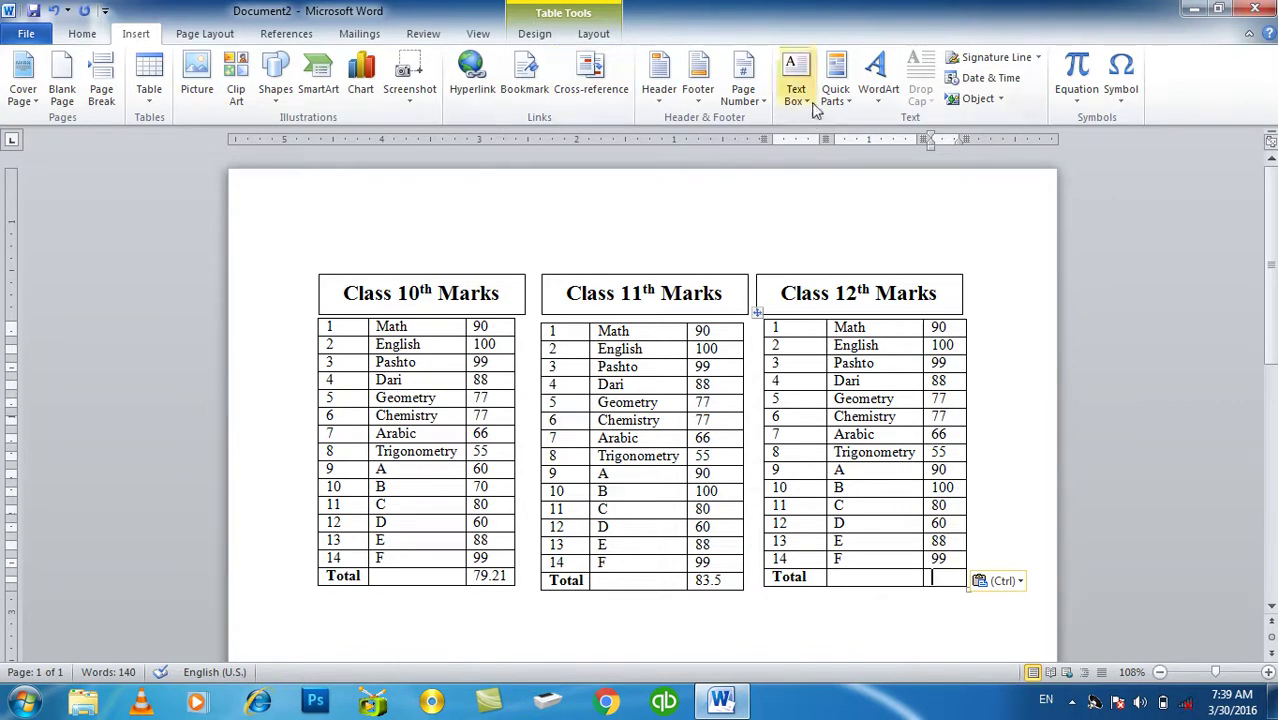
double_click(938, 541)
type("100")
key("Down")
type("100")
key("Delete")
key("Delete")
left_click(943, 577)
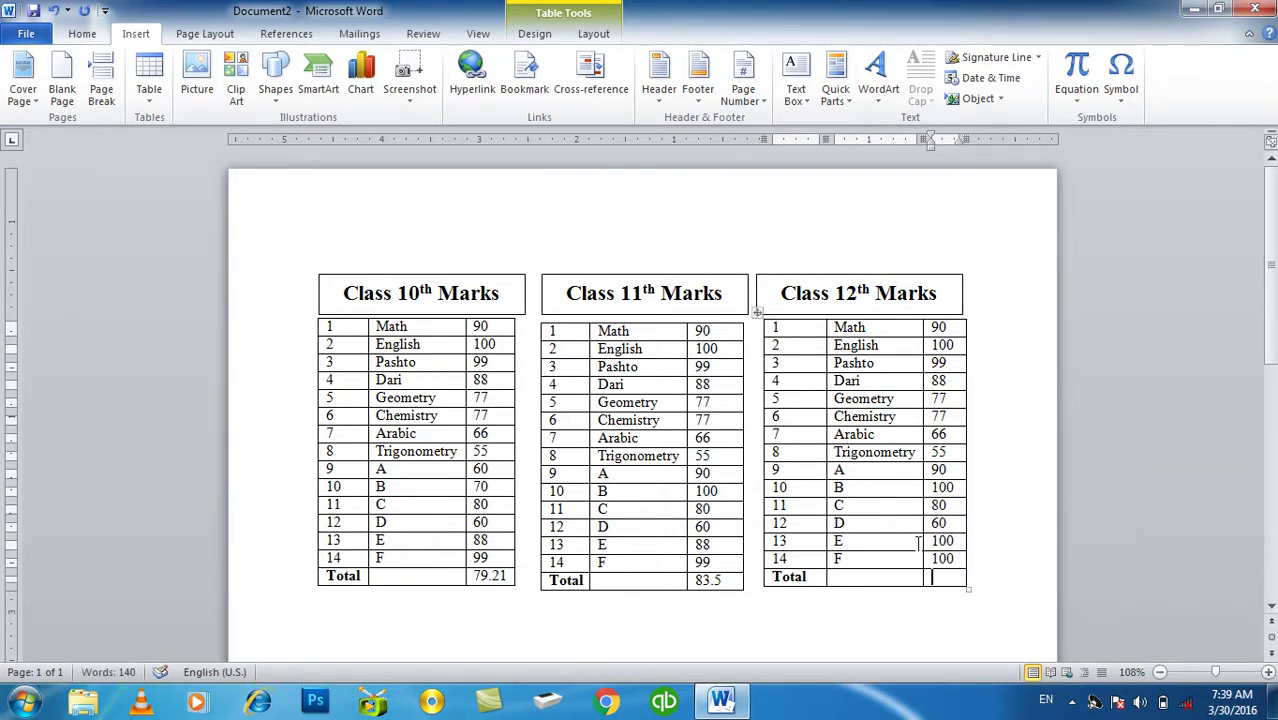
left_click(836, 95)
left_click(865, 163)
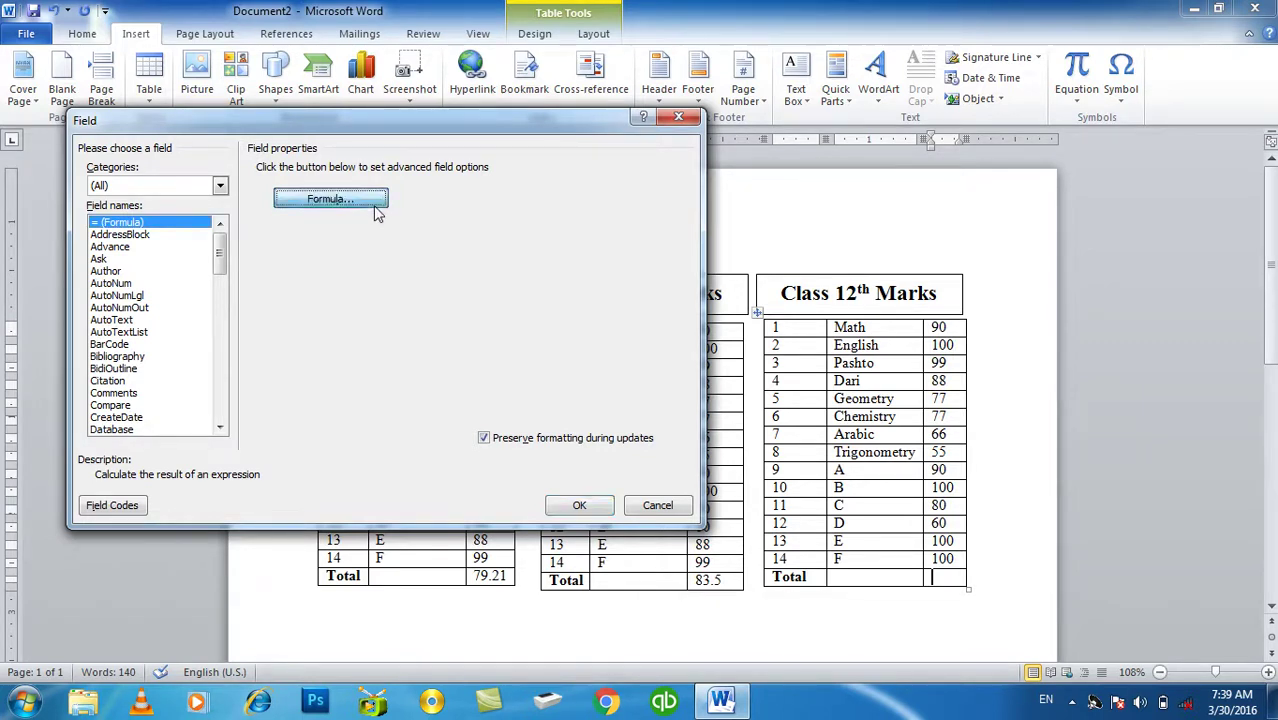
left_click(372, 212)
type("*")
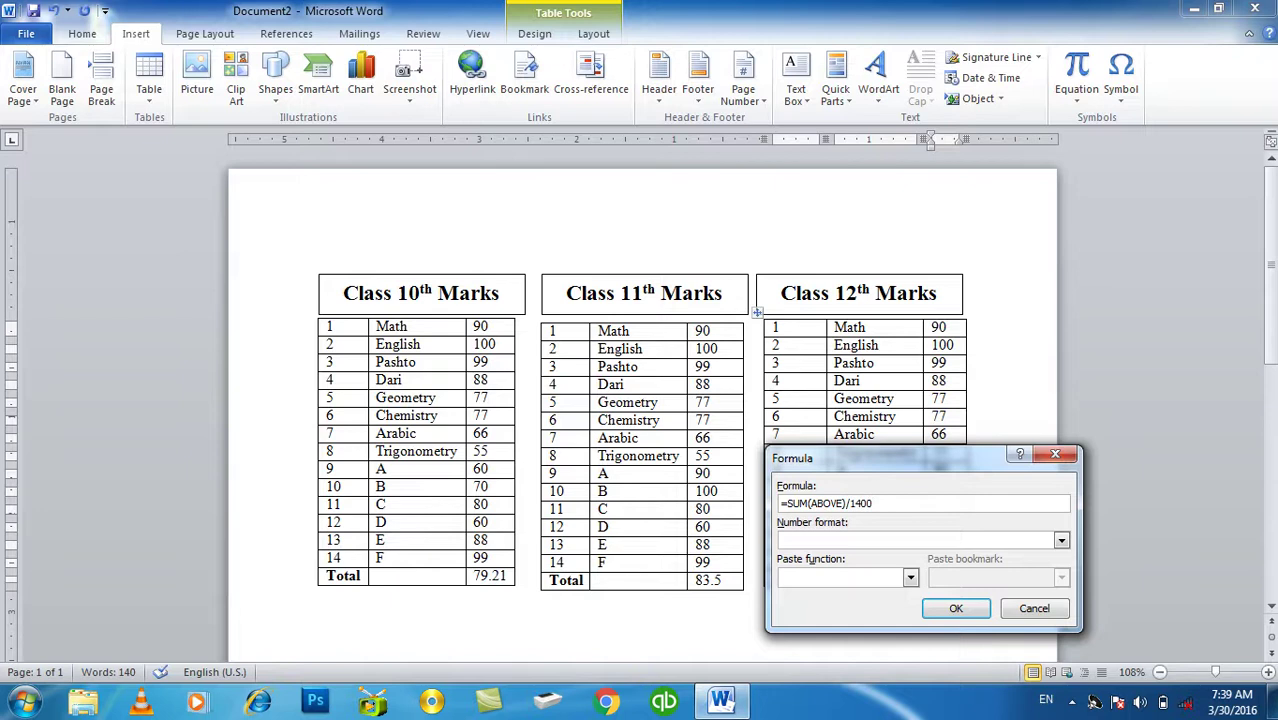
key("Return")
key("ctrl+z")
left_click(940, 577)
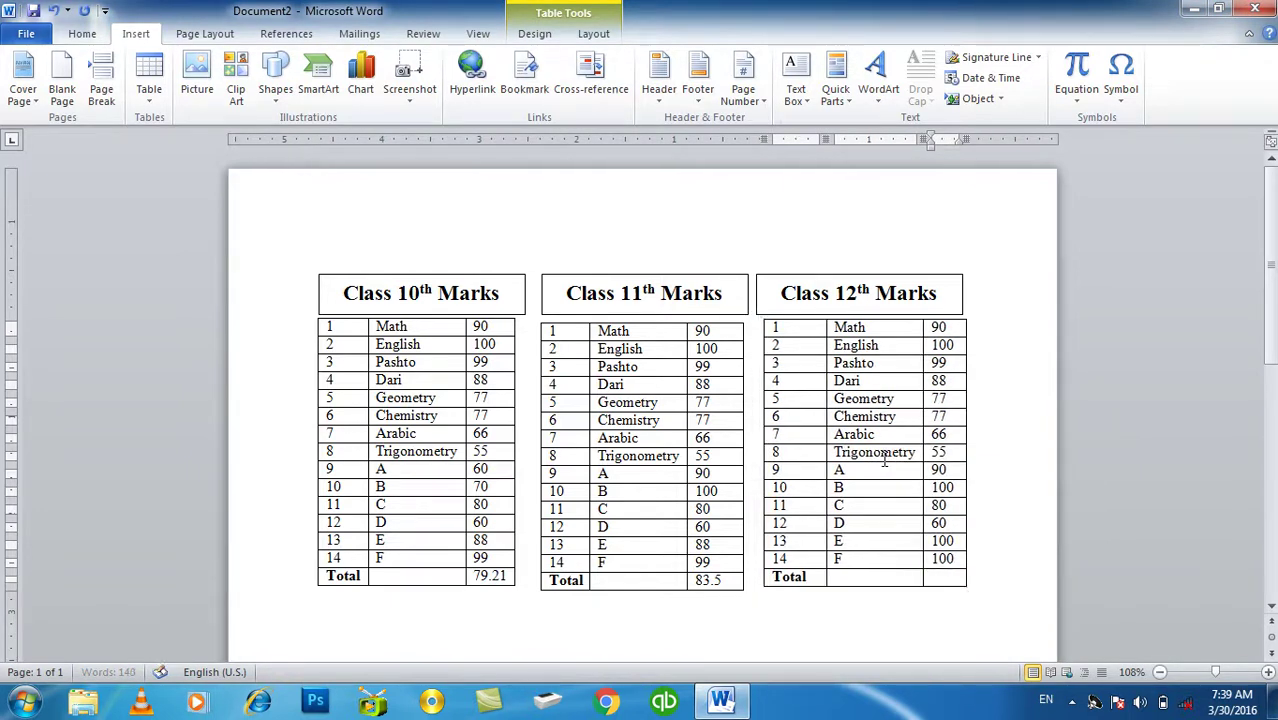
left_click(843, 100)
left_click(876, 167)
left_click(330, 202)
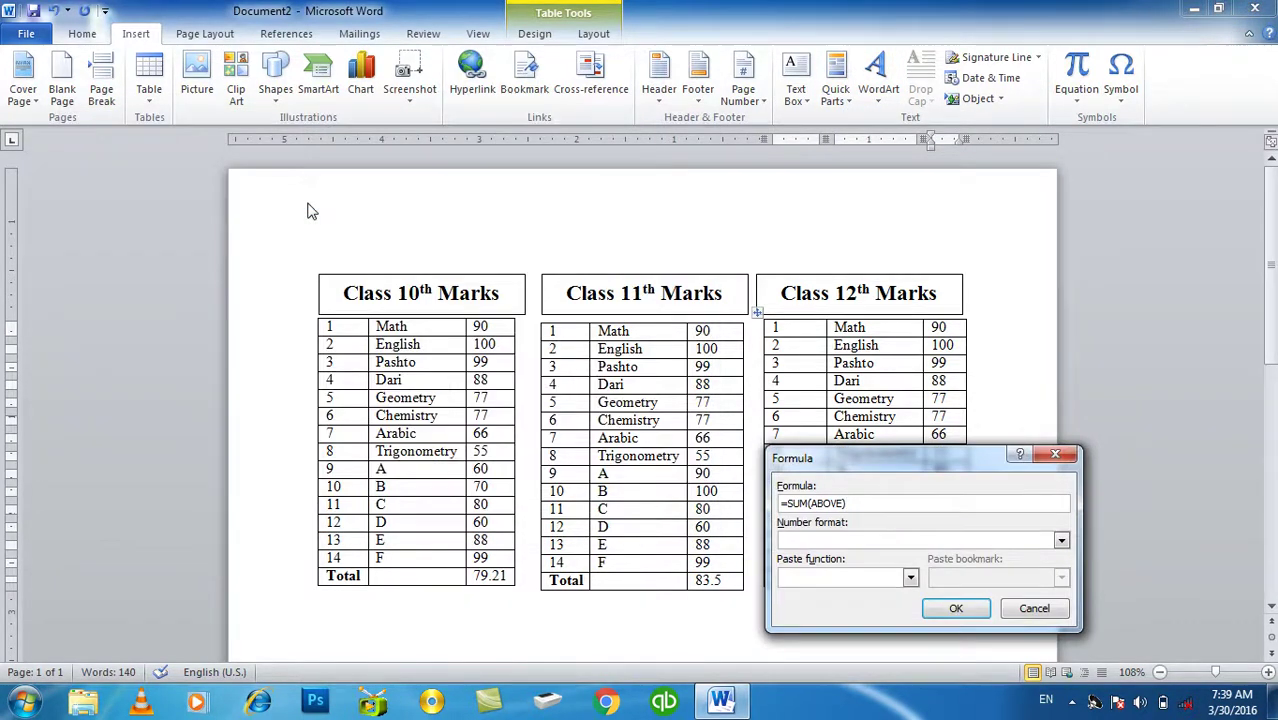
type("*")
key("Return")
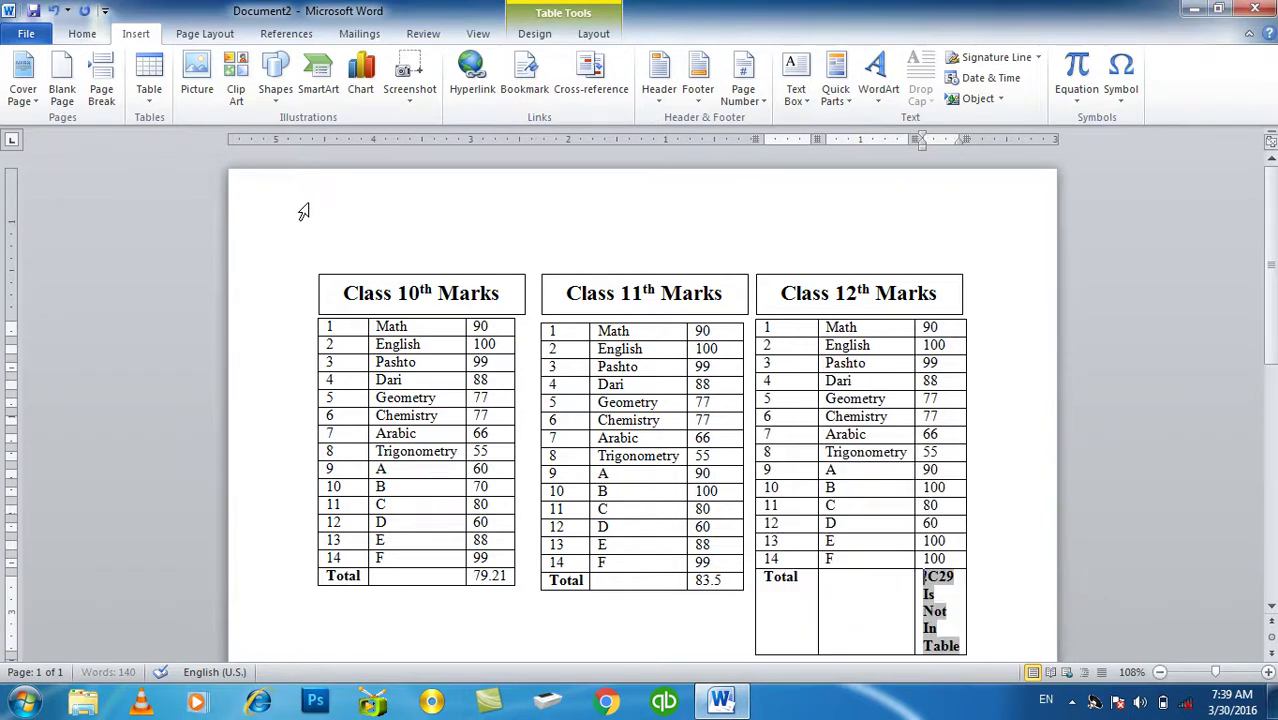
key("ctrl+z")
Delete the existing Class 12 marks table.
mouse_move(860, 440)
left_click(760, 318)
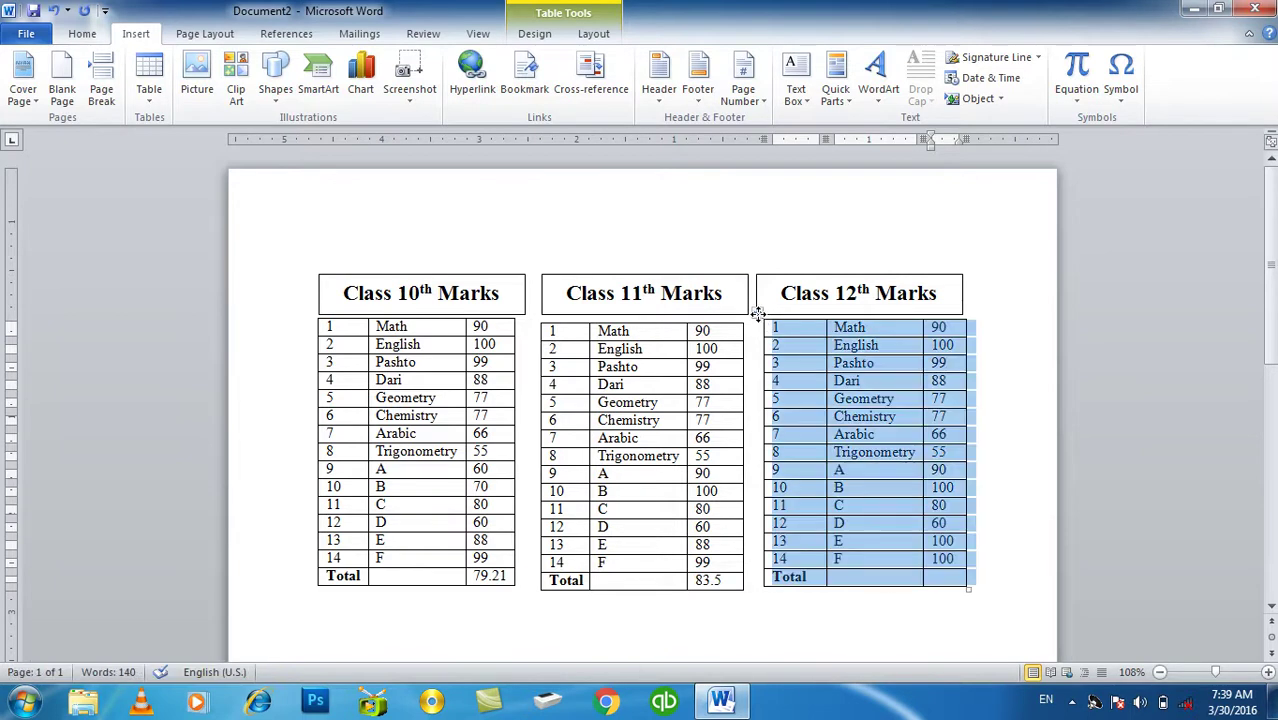
right_click(760, 318)
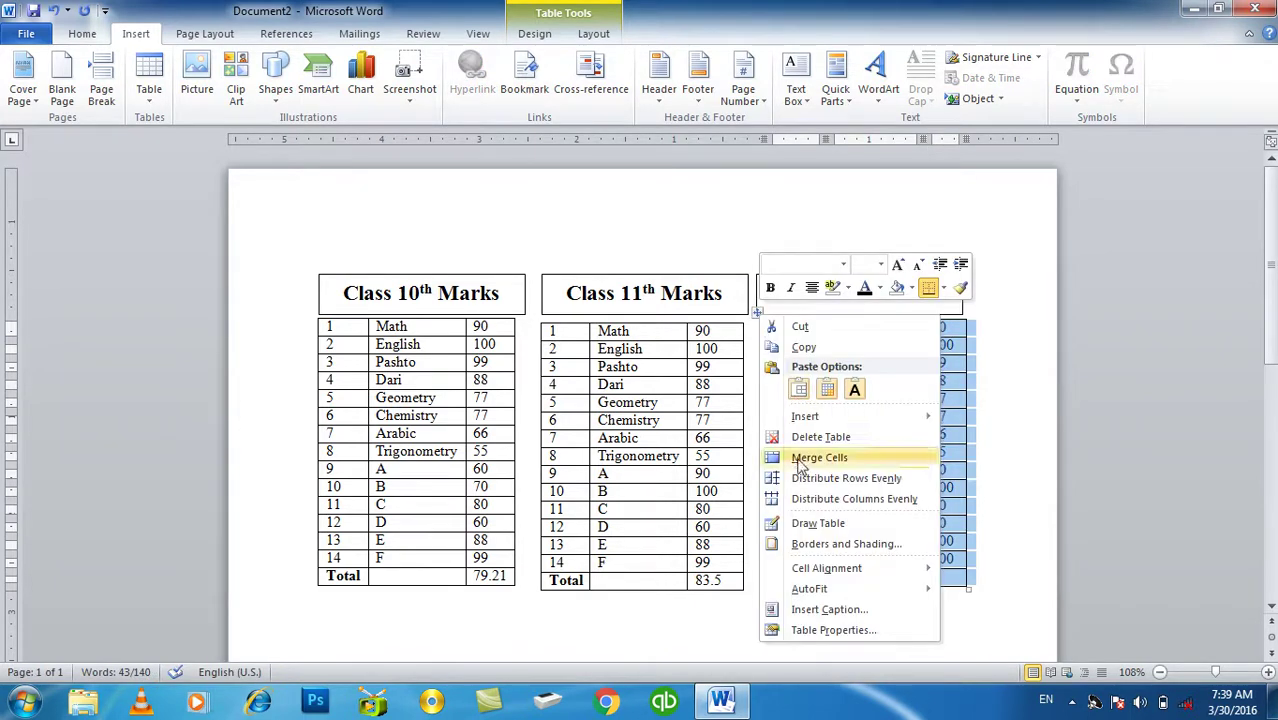
left_click(820, 437)
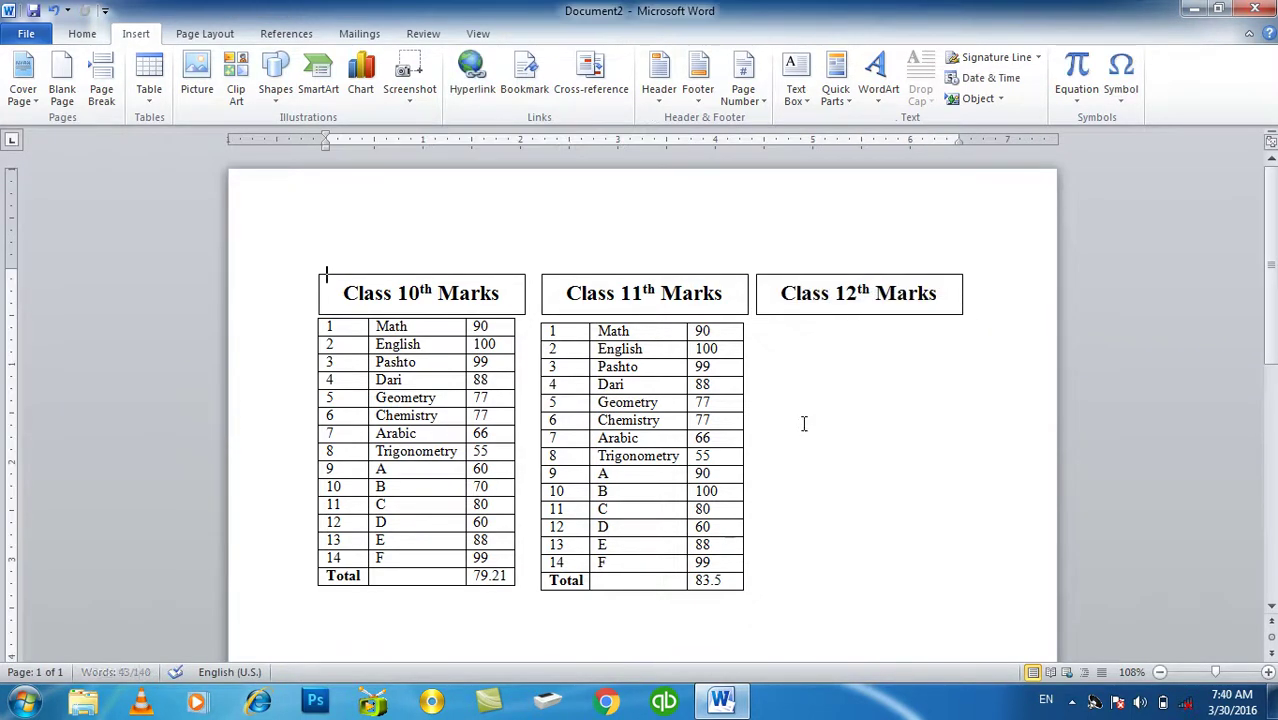
Paste a copy of the Class 11 table and move it under the Class 12 heading.
left_click(531, 316)
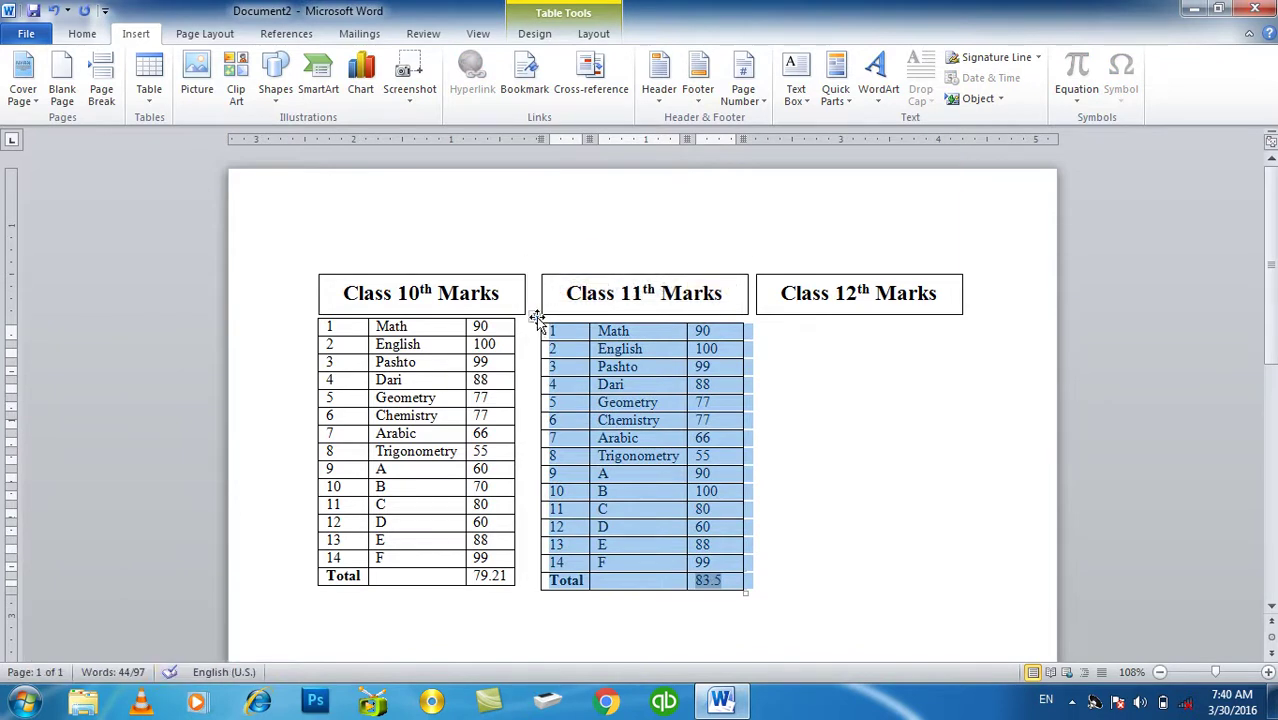
left_click(826, 390)
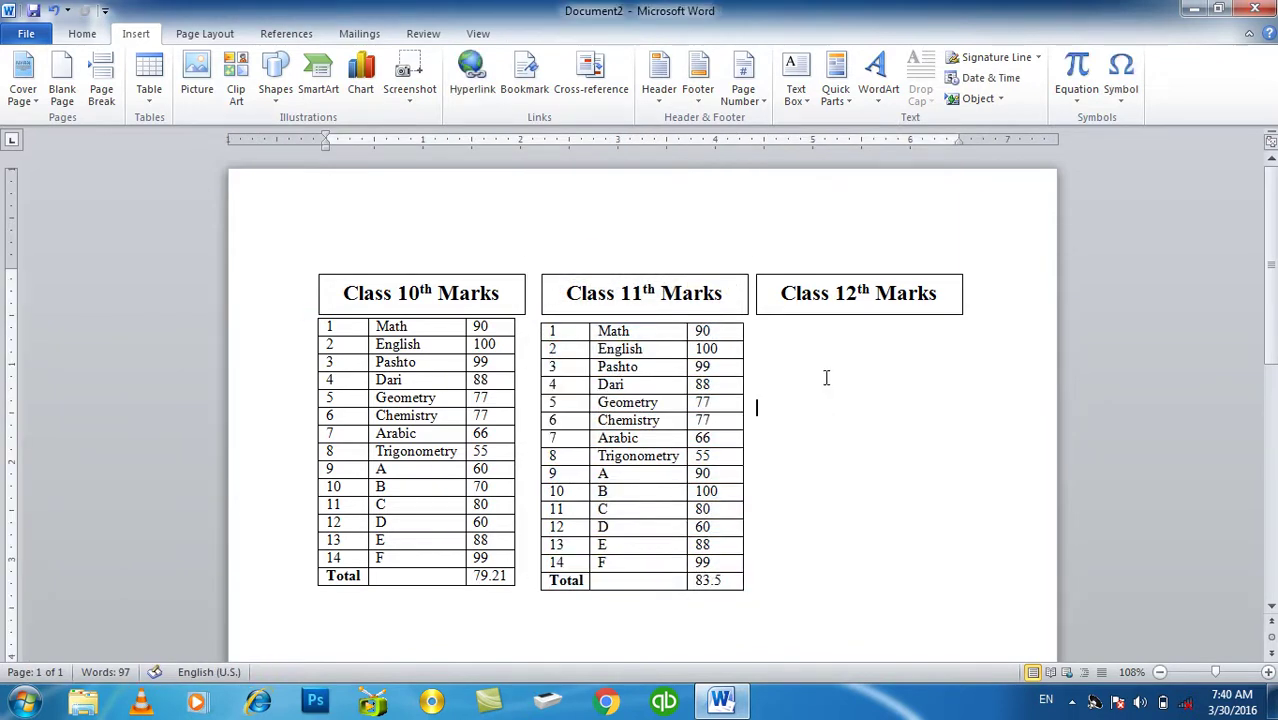
key("ctrl+v")
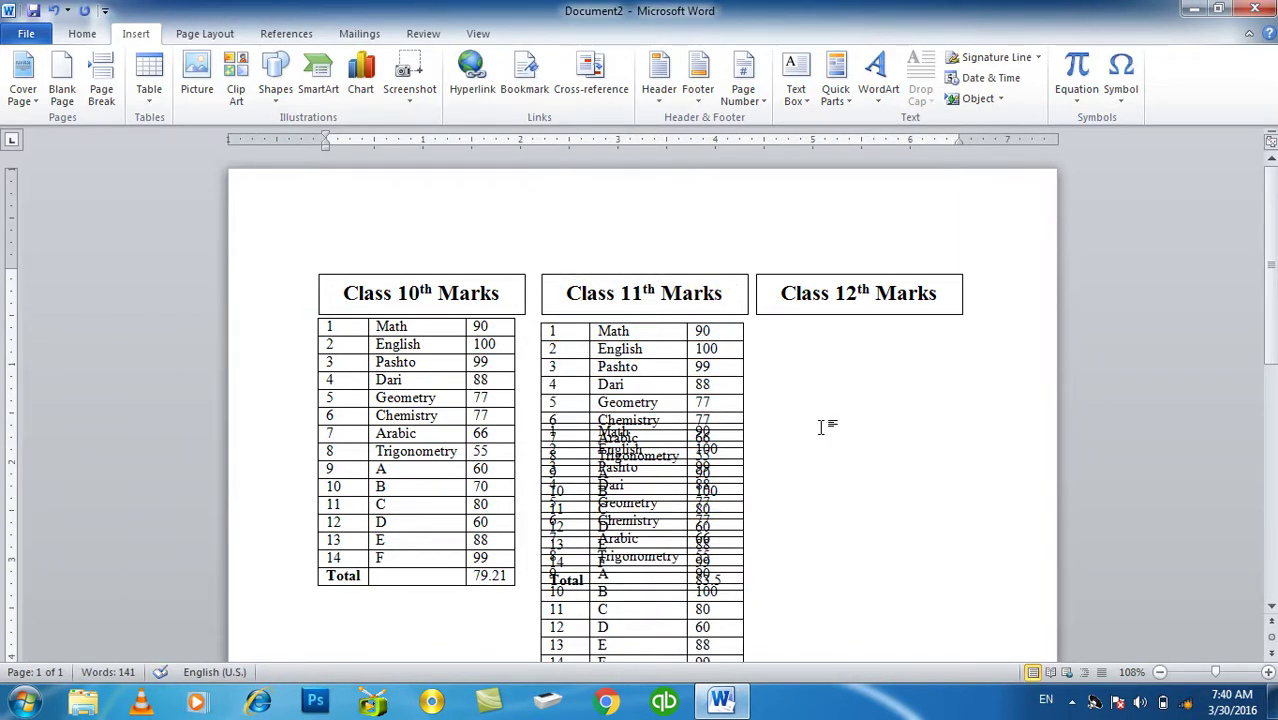
scroll(822, 428, "down", 1)
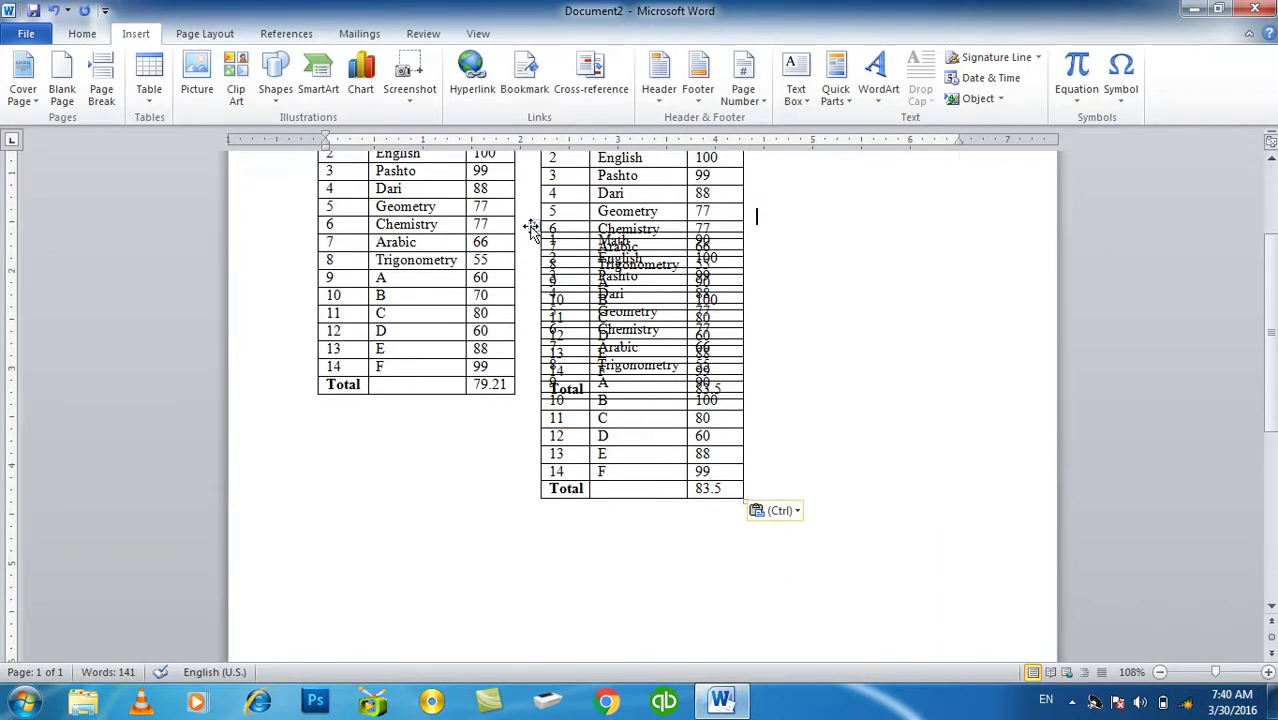
left_click_drag(533, 228, 778, 270)
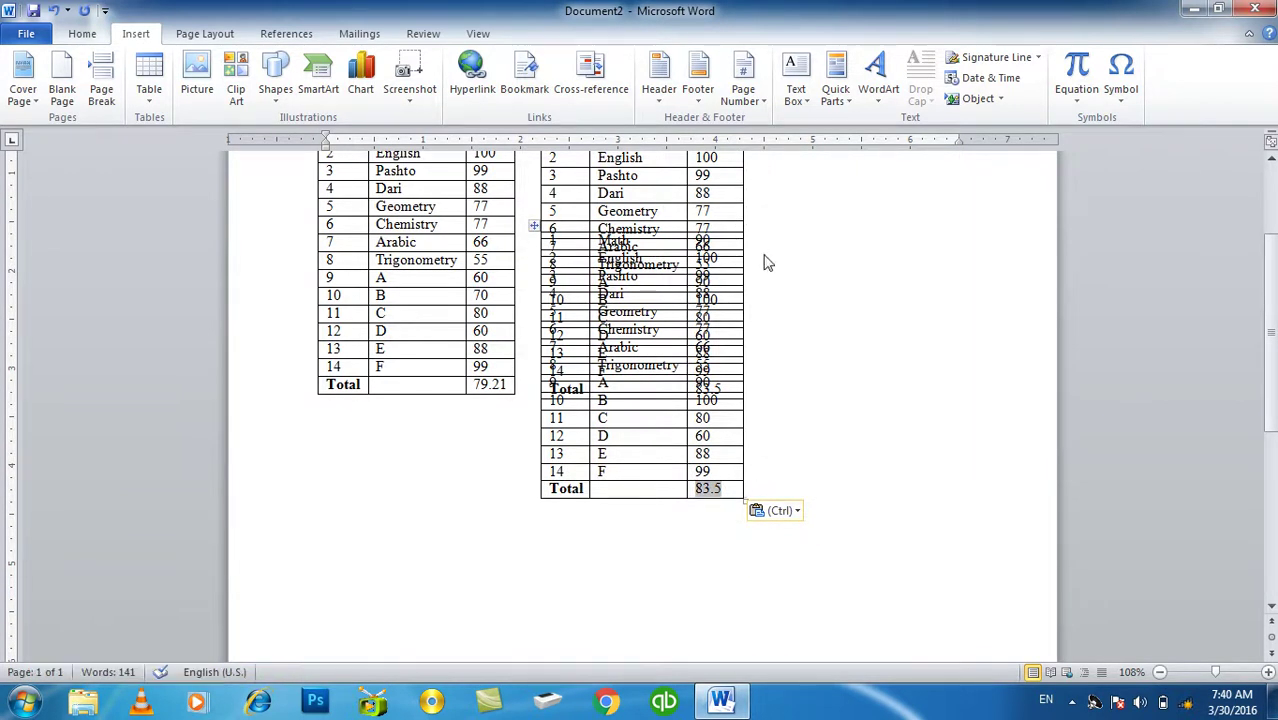
left_click_drag(758, 357, 760, 316)
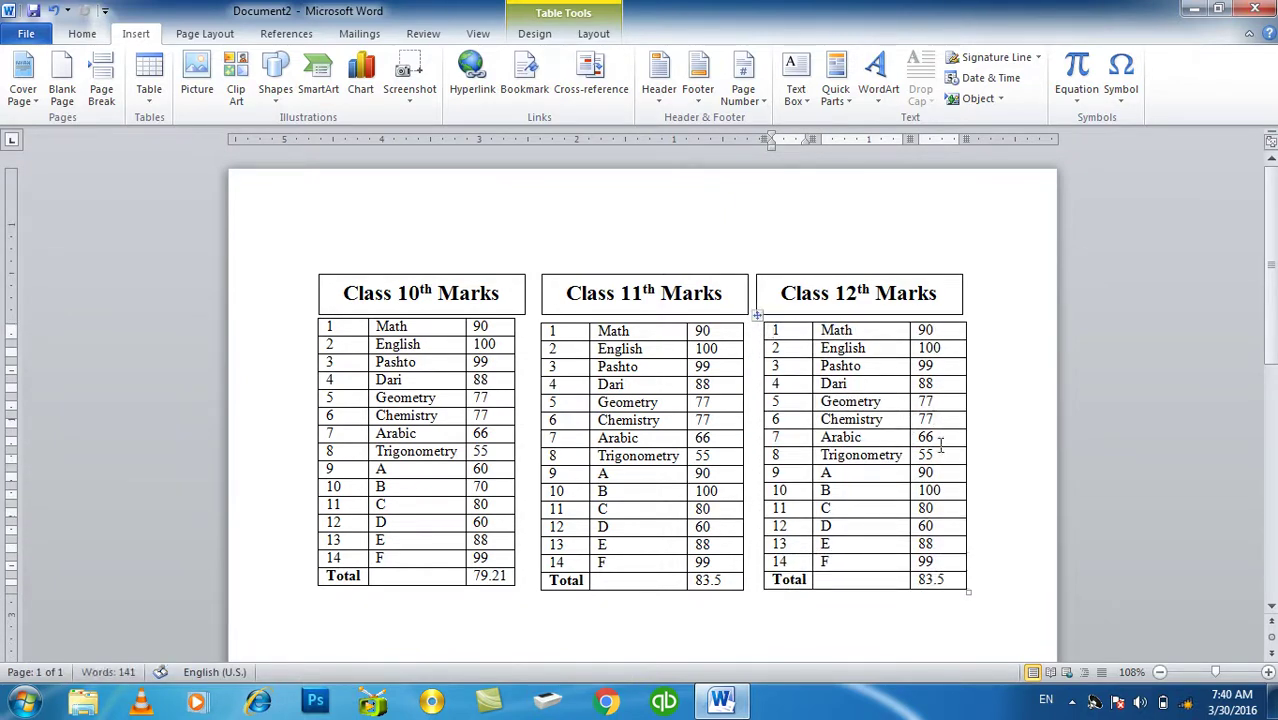
Change the Class 12th Trigonometry mark to 100 and delete the old 83.5 Total.
double_click(928, 455)
type("100")
left_click(775, 580)
key("Down")
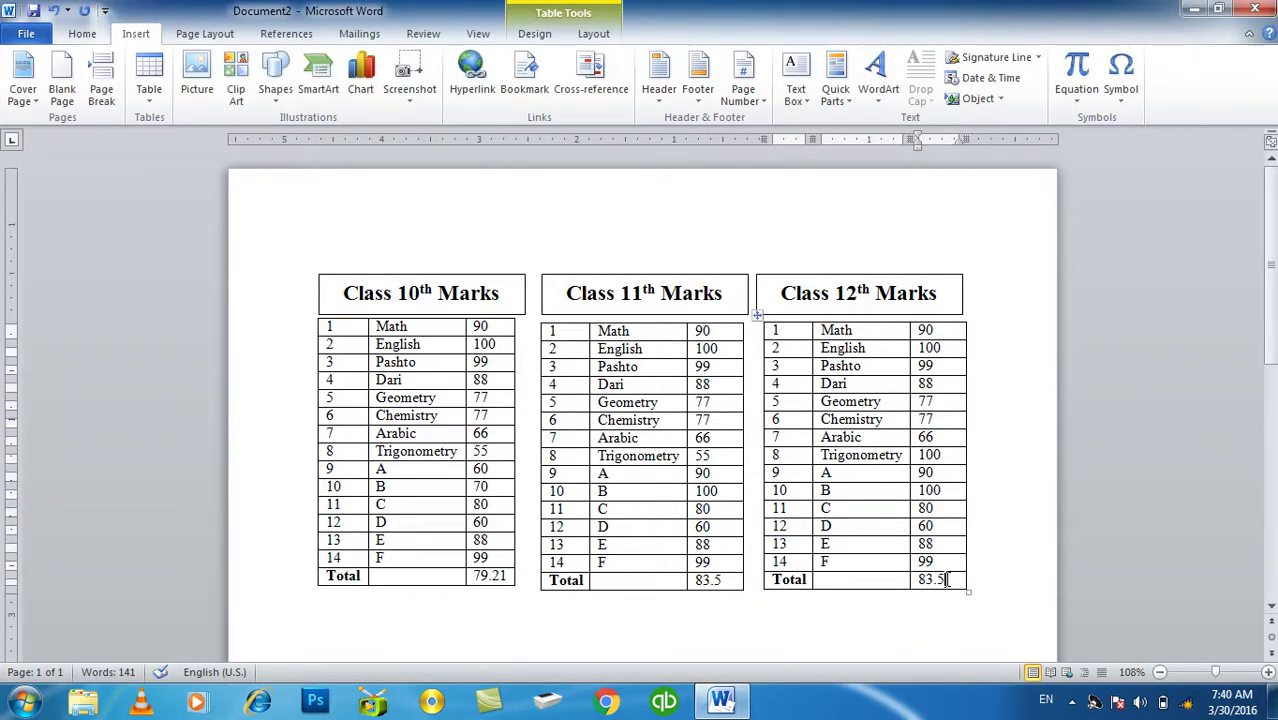
left_click(947, 580)
key("BackSpace")
key("BackSpace")
key("BackSpace")
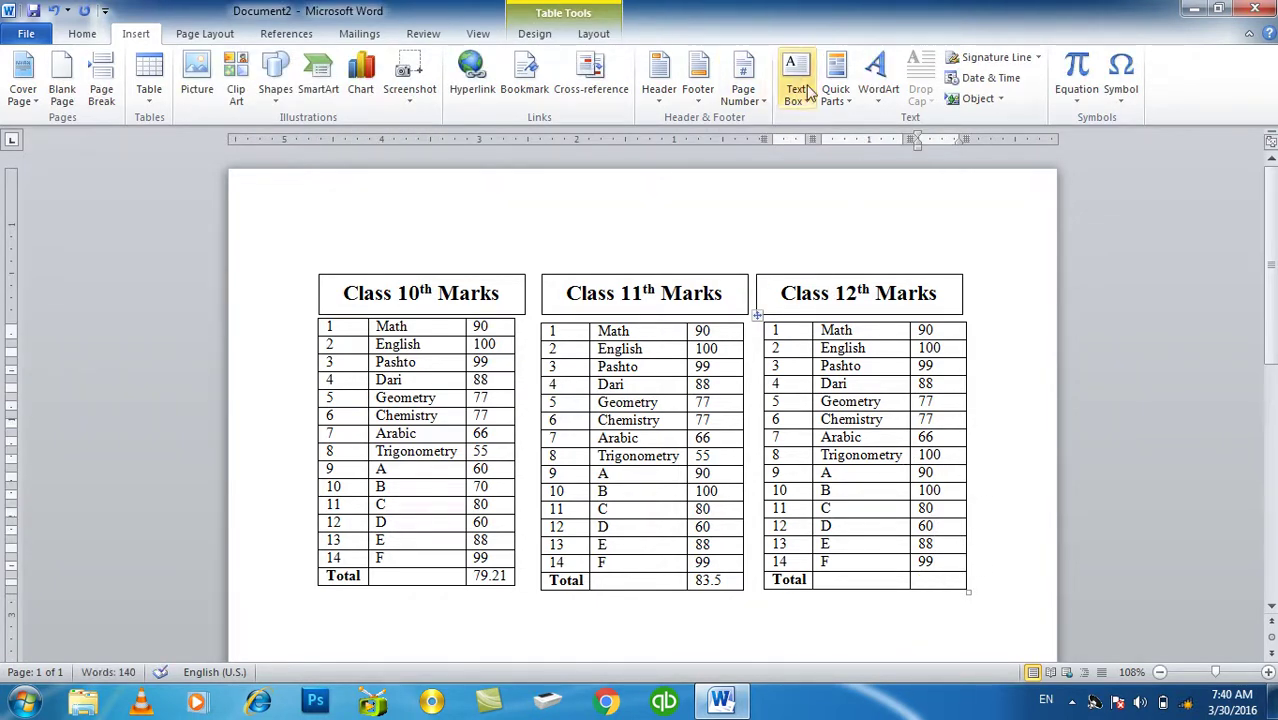
Insert a Formula field from Quick Parts into the Total cell, which returns an error.
left_click(836, 80)
left_click(862, 163)
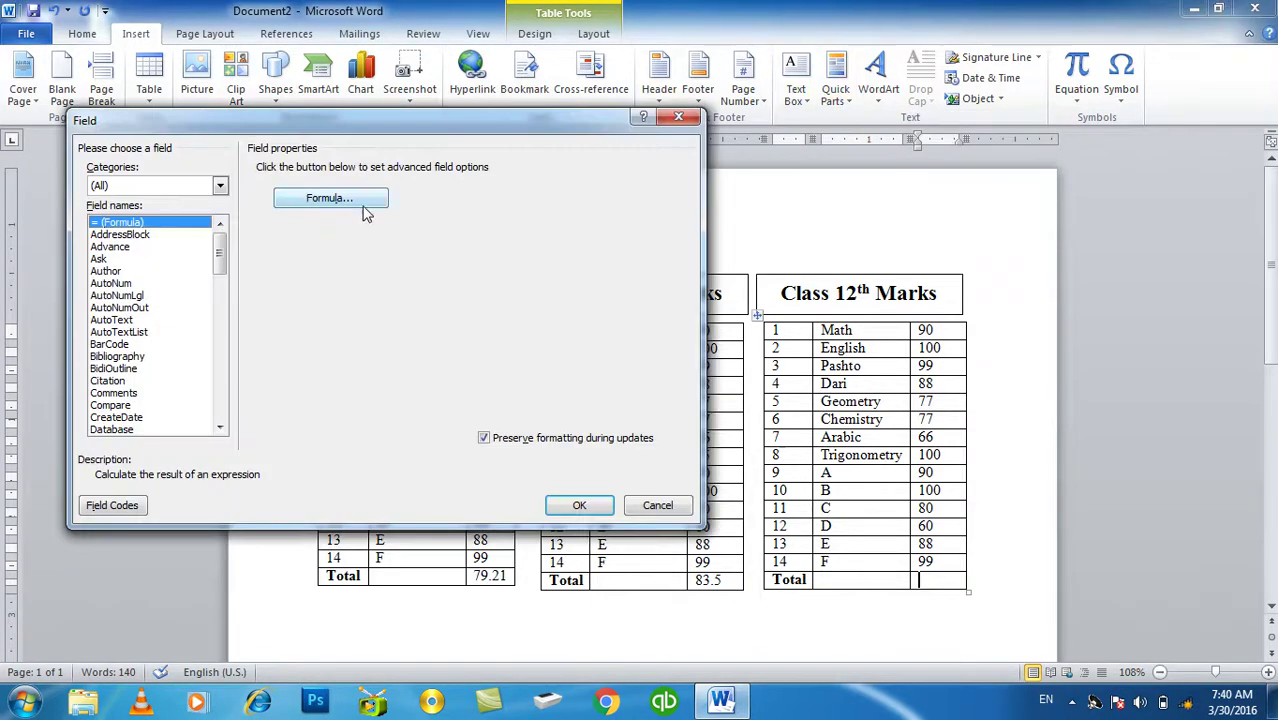
left_click(318, 205)
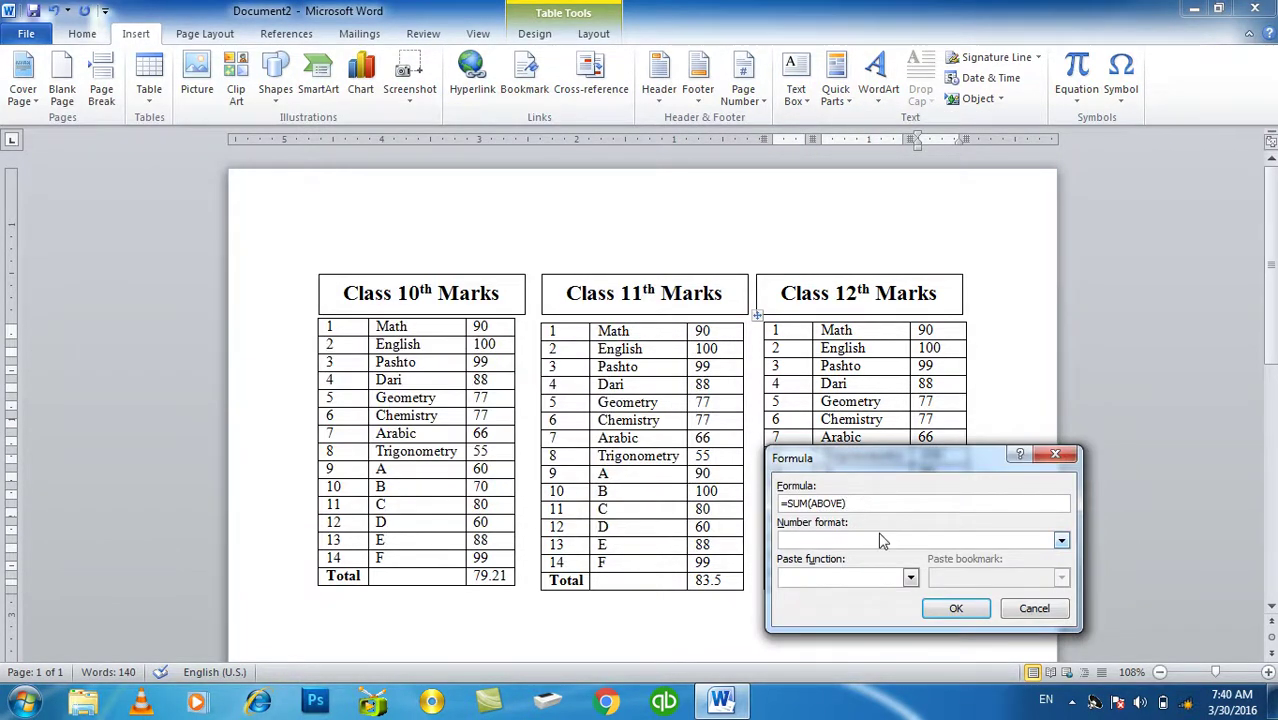
type("*100/1400")
key("Return")
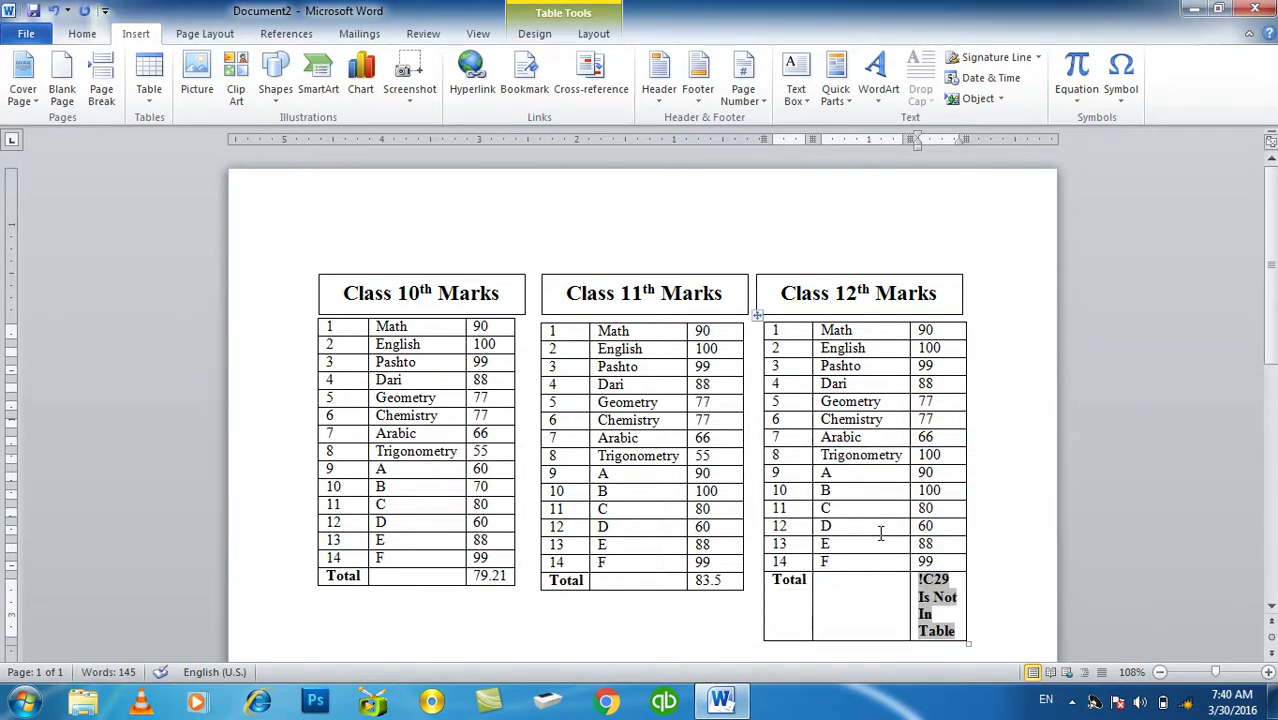
Undo the formula error and enter 90.50 as the Class 12th Total.
key("ctrl+z")
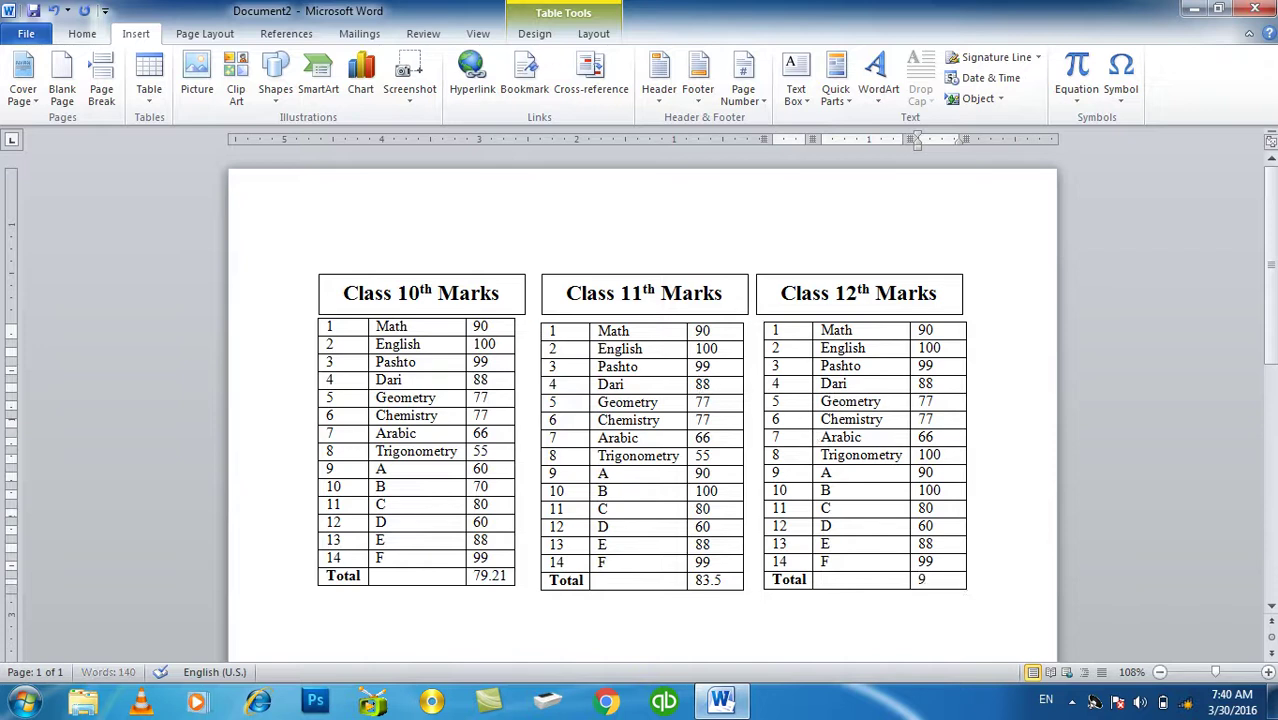
type("90")
type("/50")
key("BackSpace")
key("BackSpace")
key("BackSpace")
type(".50")
scroll(840, 450, "down", 2)
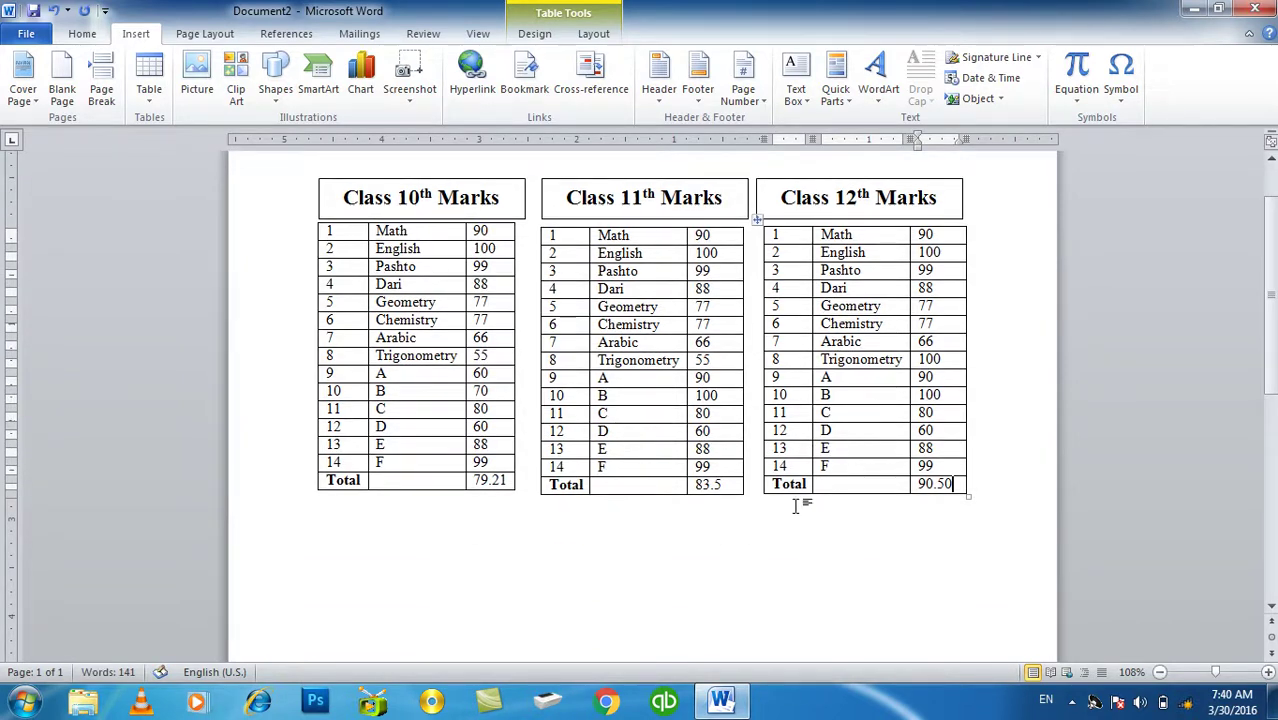
left_click(548, 596)
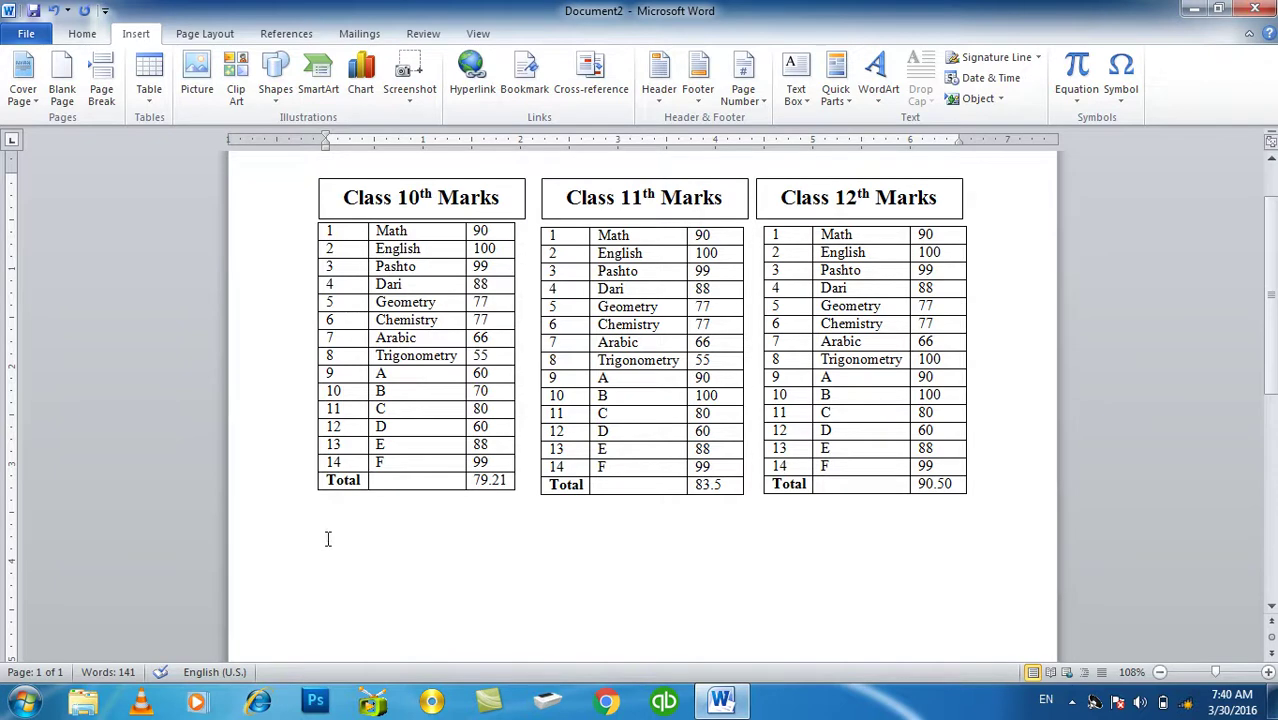
Insert a 3×2 table below the three marks tables.
left_click(149, 90)
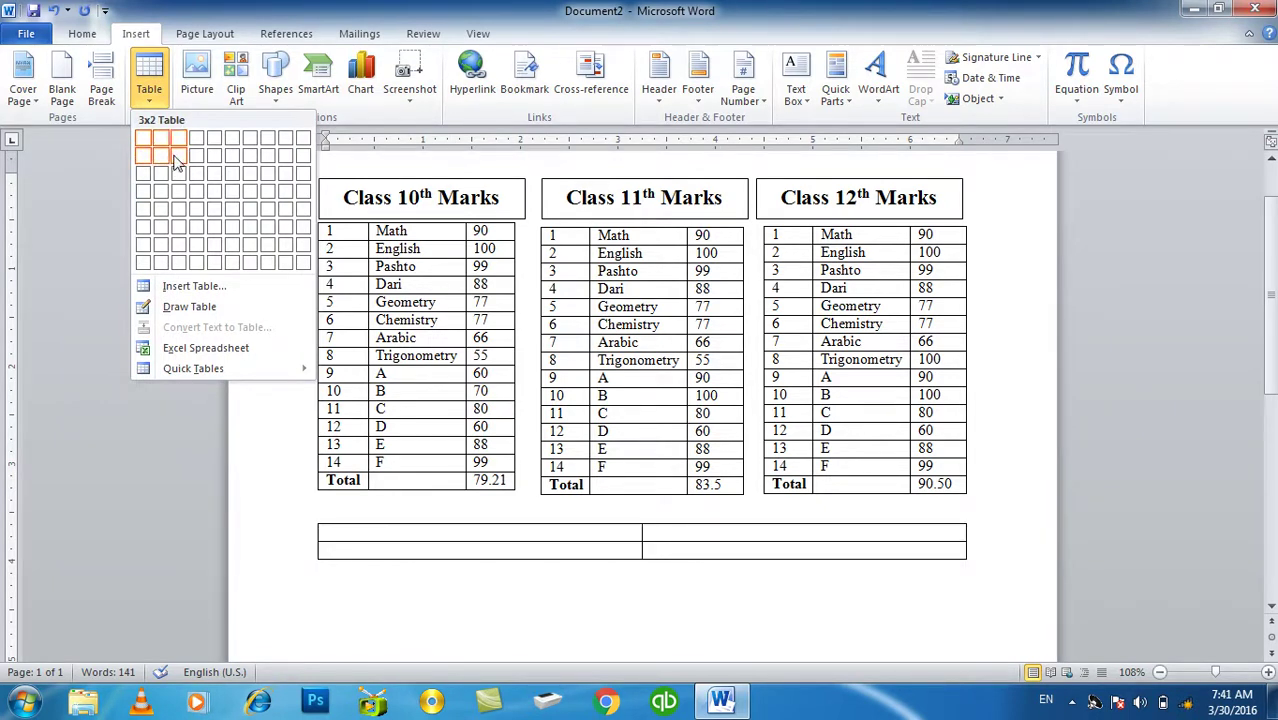
left_click(178, 158)
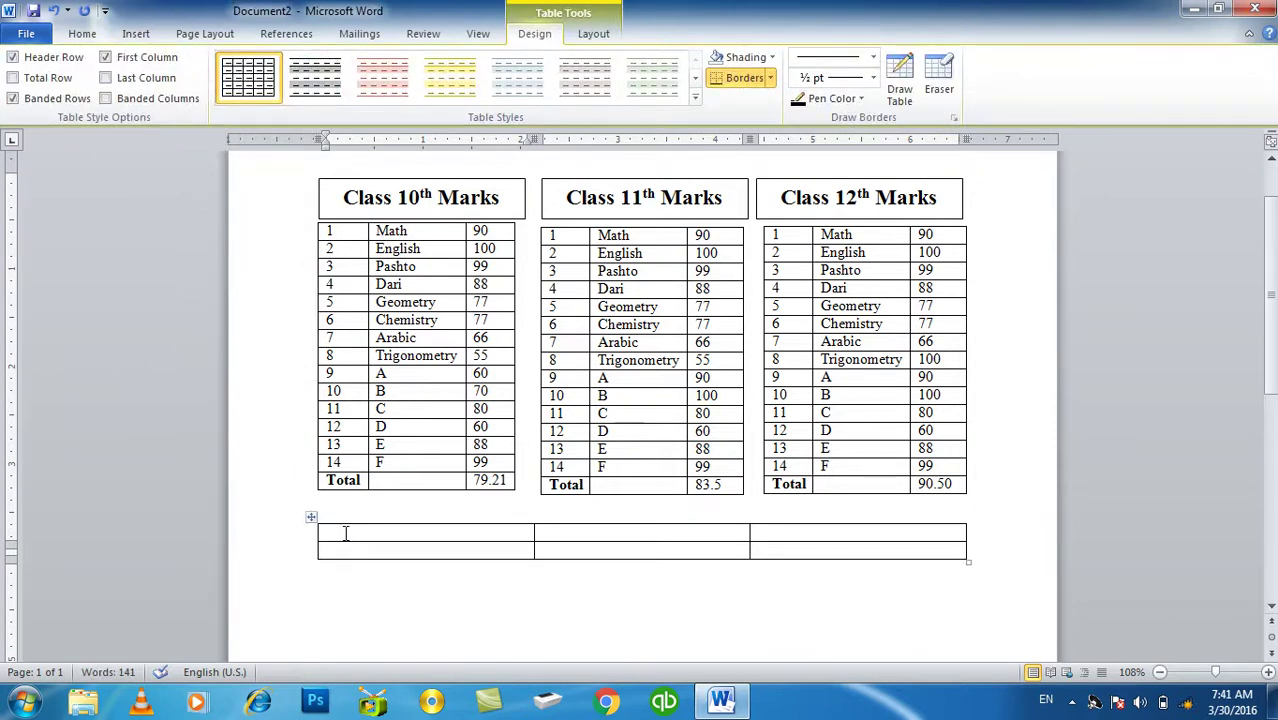
Enter the headings ID, Class and Percentage in the first row.
key("Tab")
key("Tab")
key("Tab")
key("Tab")
key("Tab")
key("Tab")
key("Tab")
key("Tab")
key("Tab")
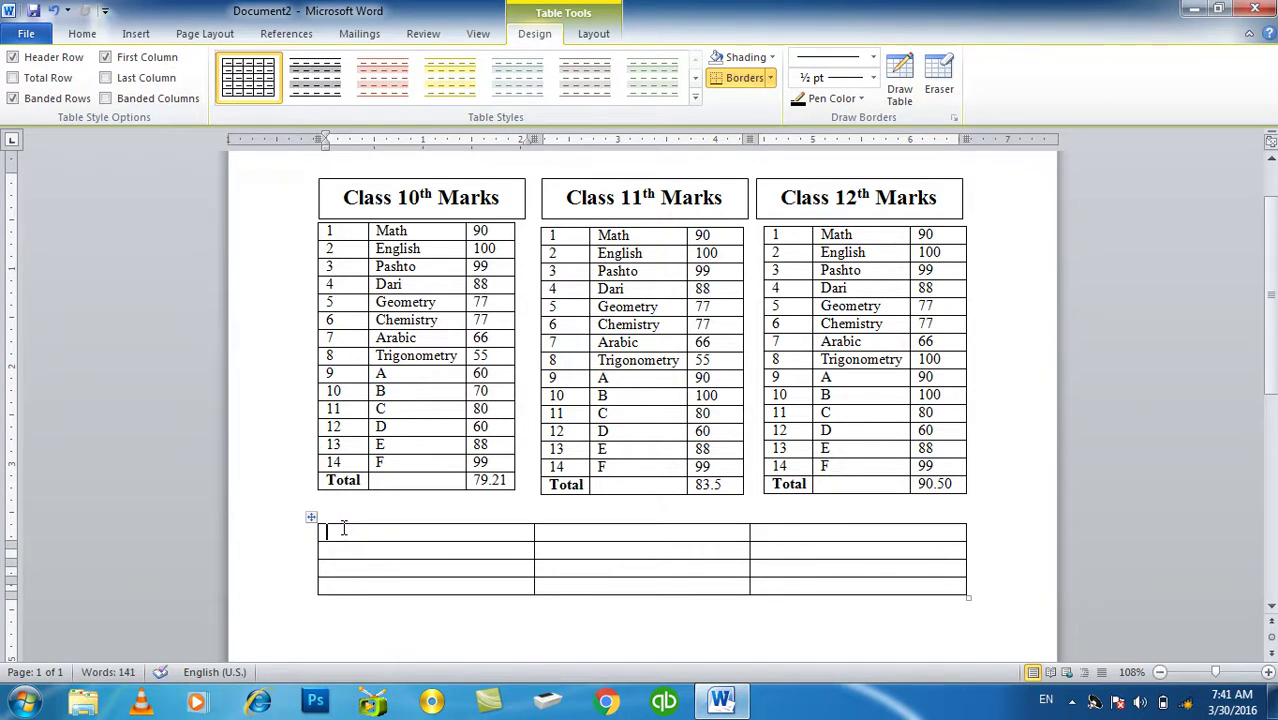
type("ID")
key("Tab")
type("Class")
key("Tab")
type("Percentage")
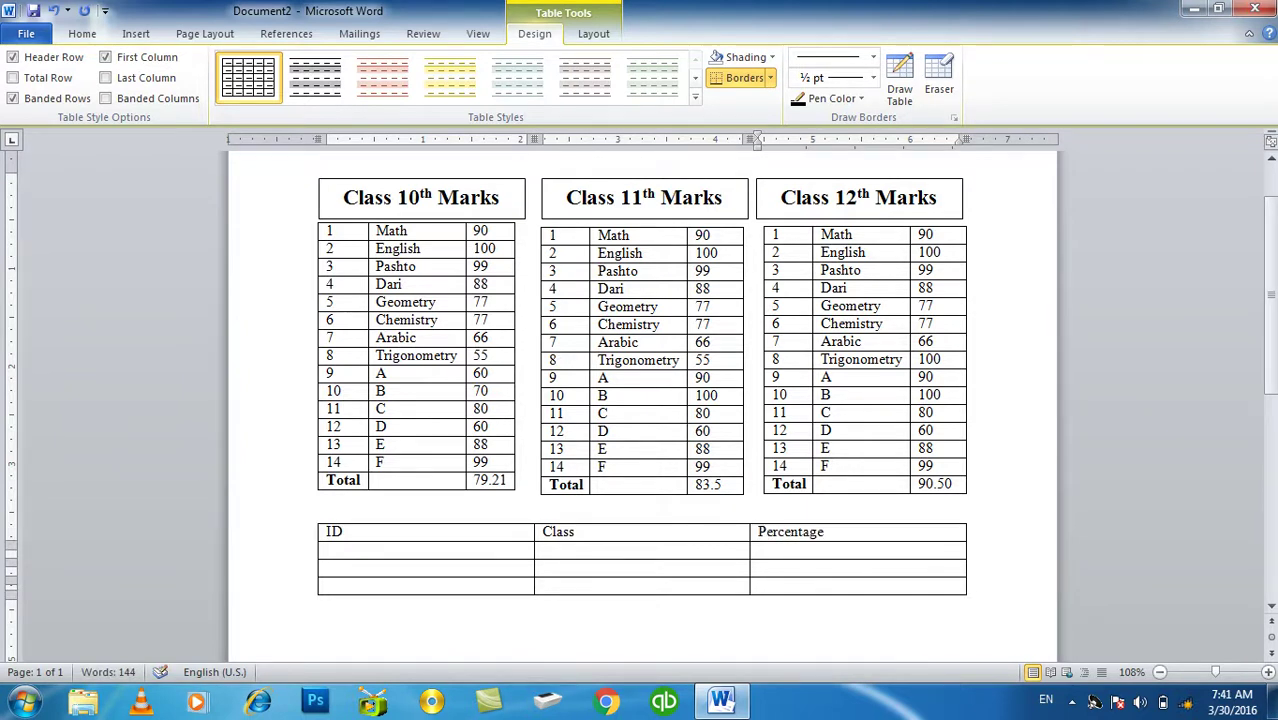
key("Right")
Number the ID column 1 to 3 and add a Total row, selecting the Total label.
key("Tab")
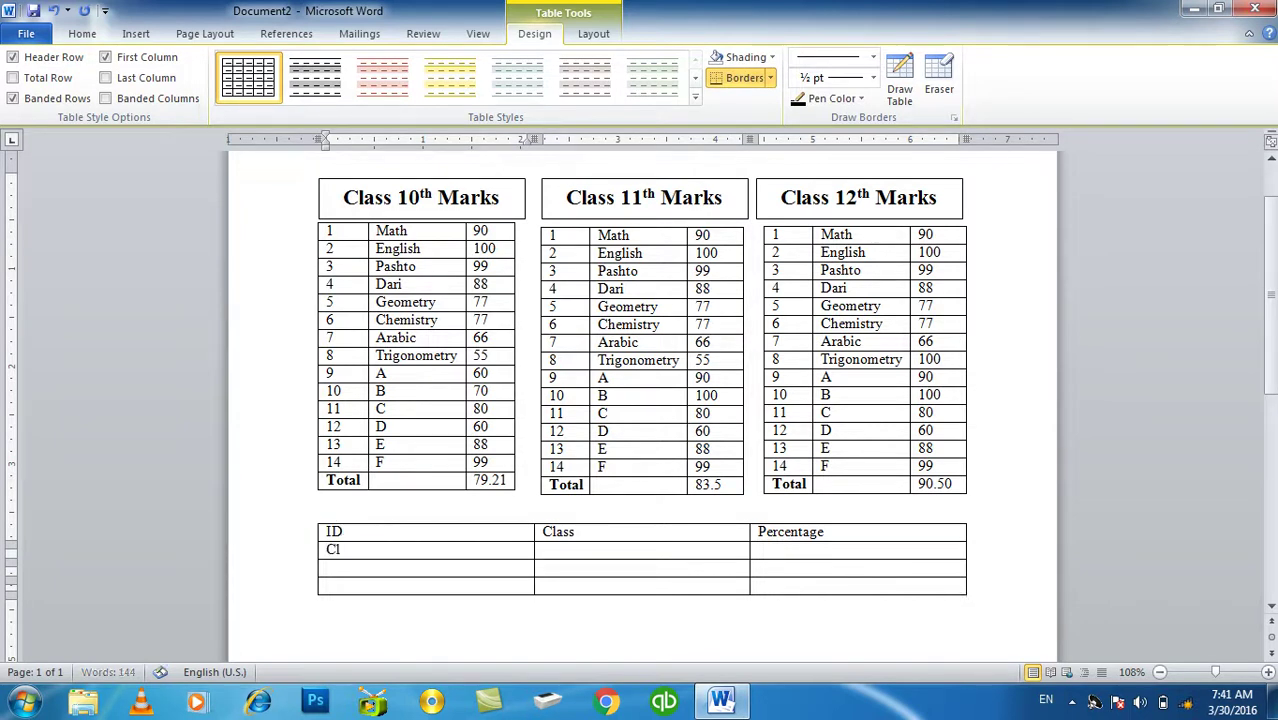
type("1")
key("Down")
type("2")
key("Down")
type("3")
key("Tab")
key("Tab")
key("Tab")
type("T")
key("shift+Left")
key("shift+Left")
key("shift+Left")
key("shift+Left")
key("shift+Left")
Bold Total and enter classes 10th–12th with percentages 79.21, 83.5 and 90.50.
key("ctrl+b")
key("Tab")
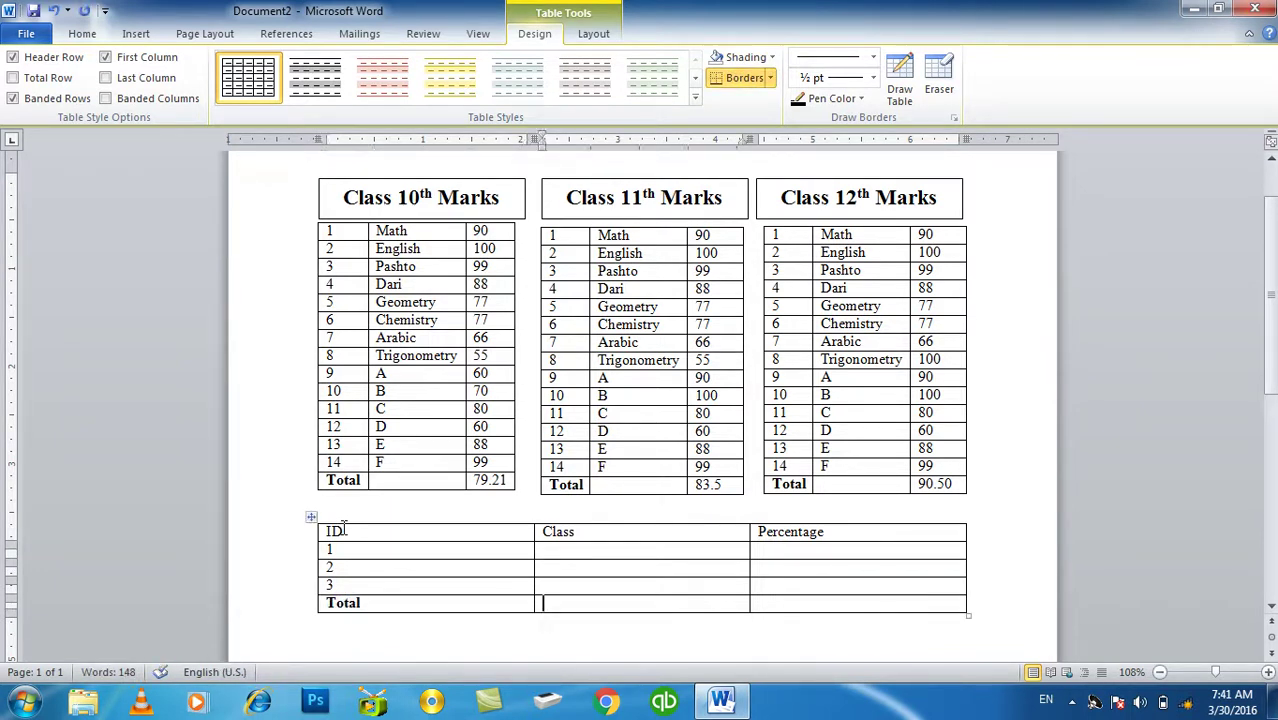
type("10th")
type("11th")
key("Down")
type("12th")
key("Up")
key("Tab")
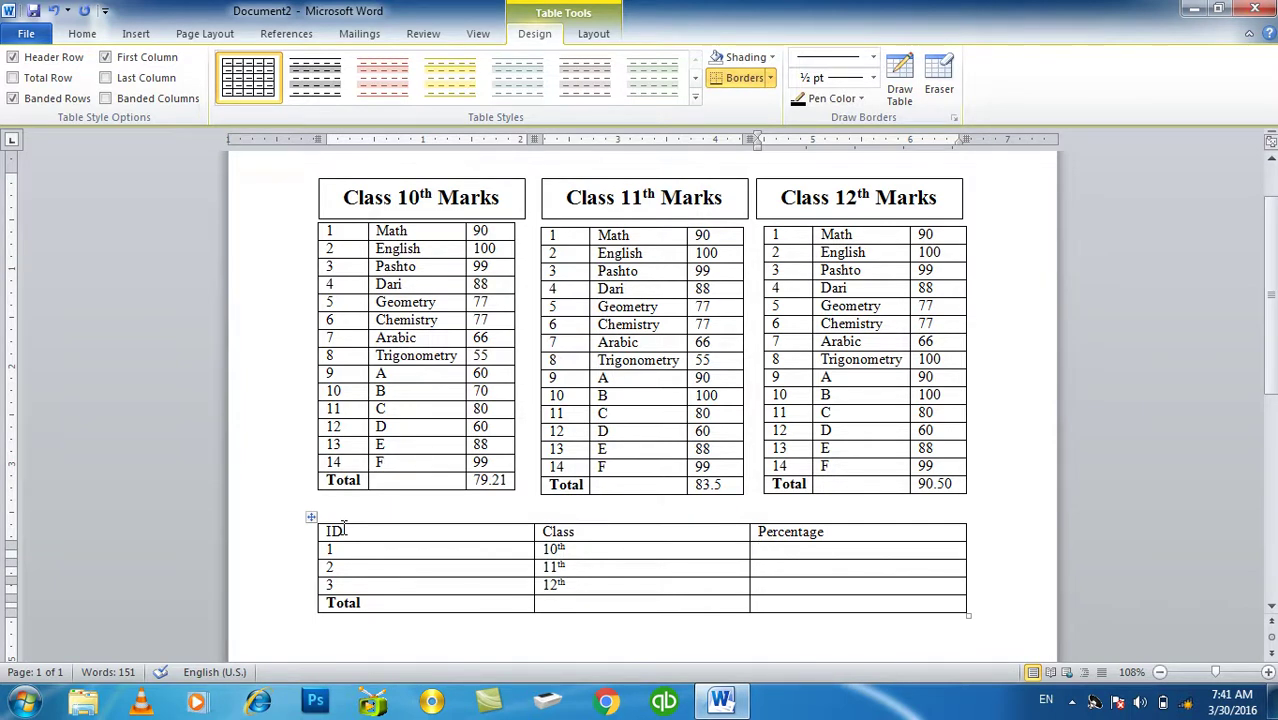
type("79.")
type("21")
type("83.")
type("5")
key("Down")
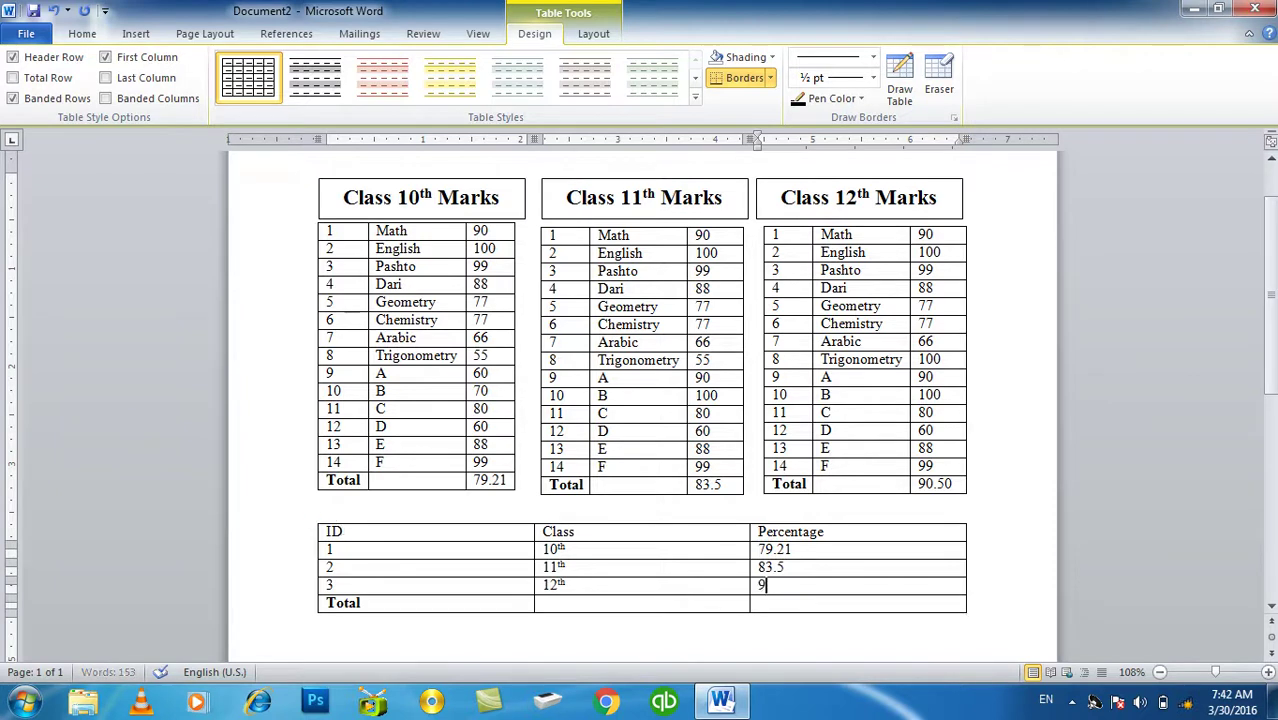
type("90.")
type("50")
Bold the ID, Class and Percentage header row of the summary table.
key("Down")
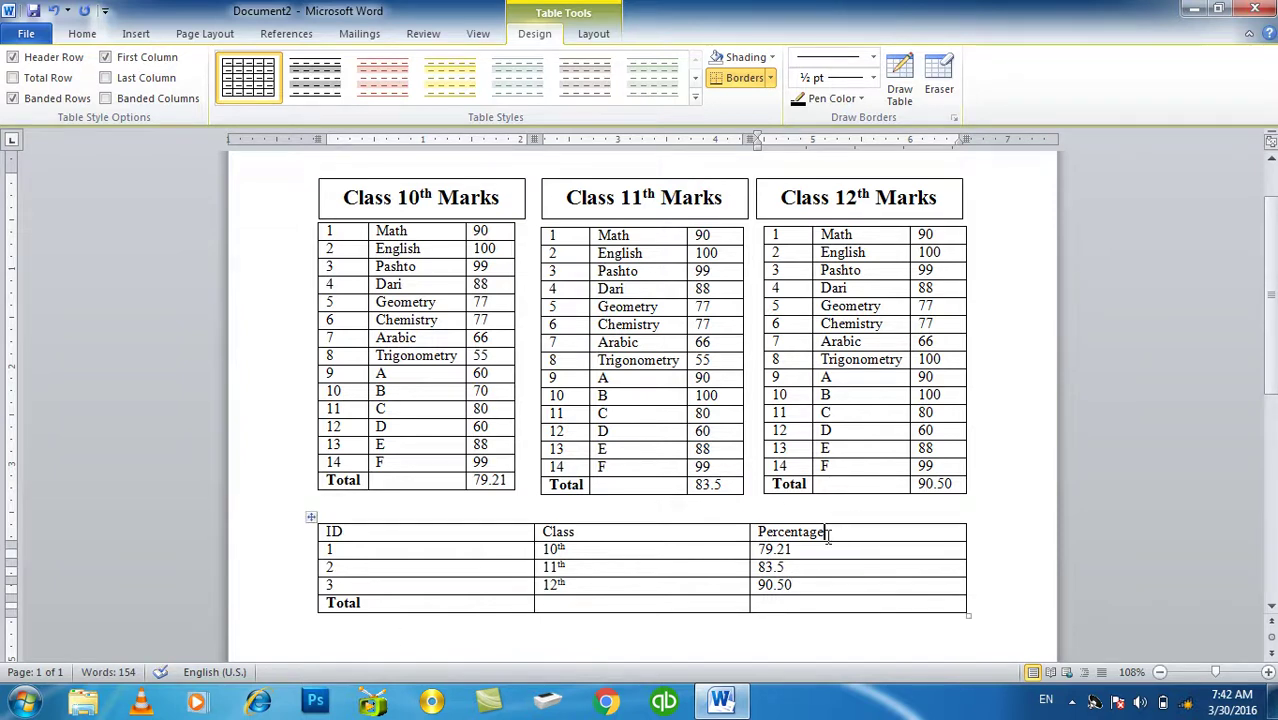
left_click_drag(820, 531, 417, 536)
key("ctrl+b")
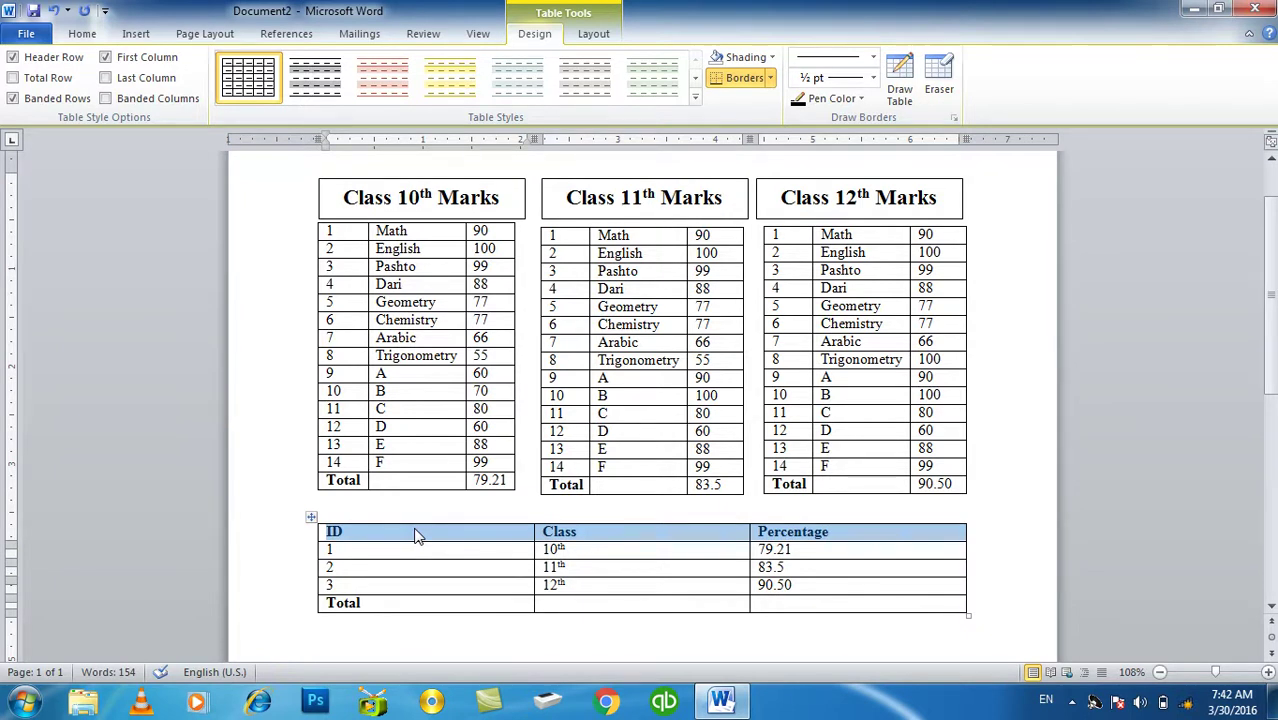
left_click(773, 602)
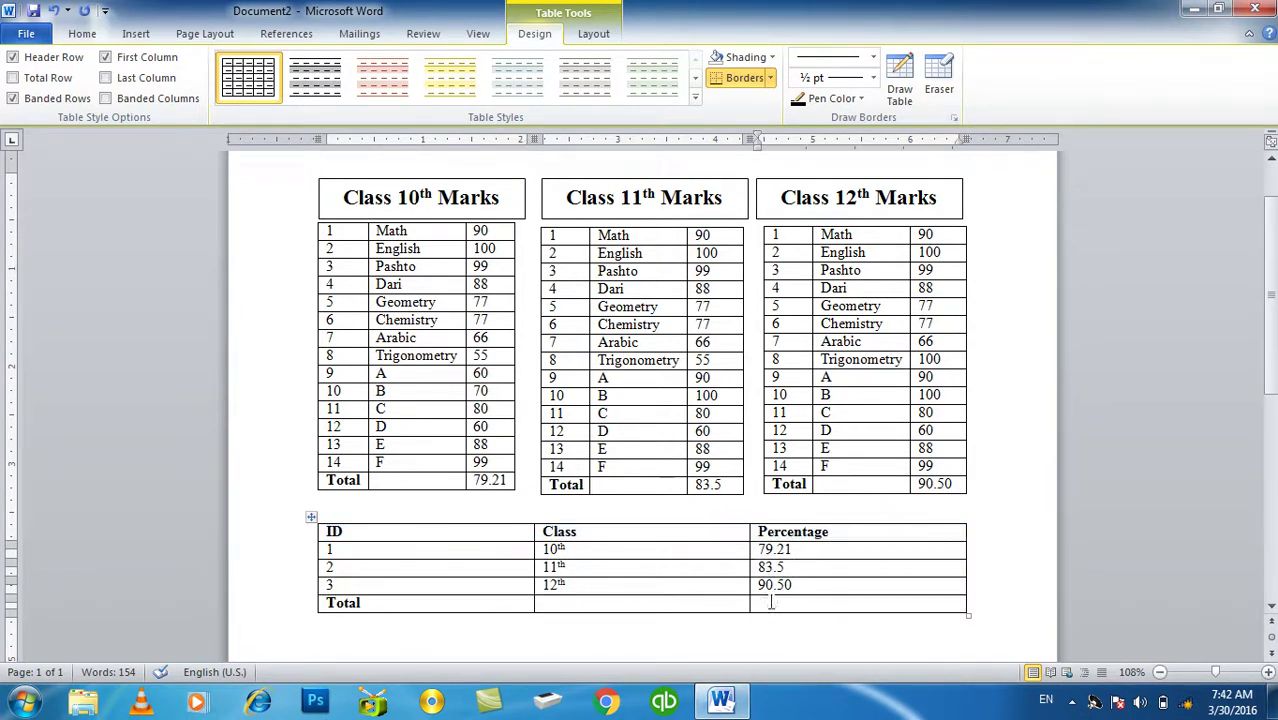
left_click(136, 33)
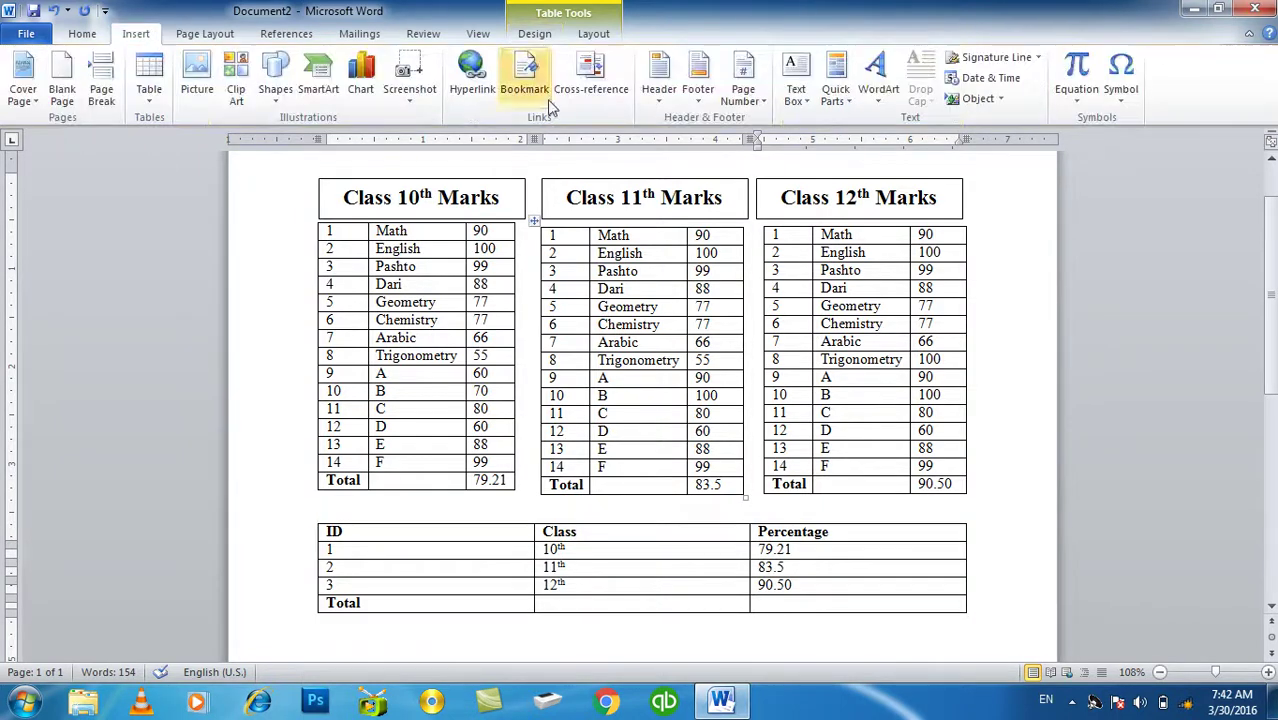
Insert the formula =SUM(ABOVE)*100/300 in the Total cell and bold the 84.4 row.
left_click(836, 95)
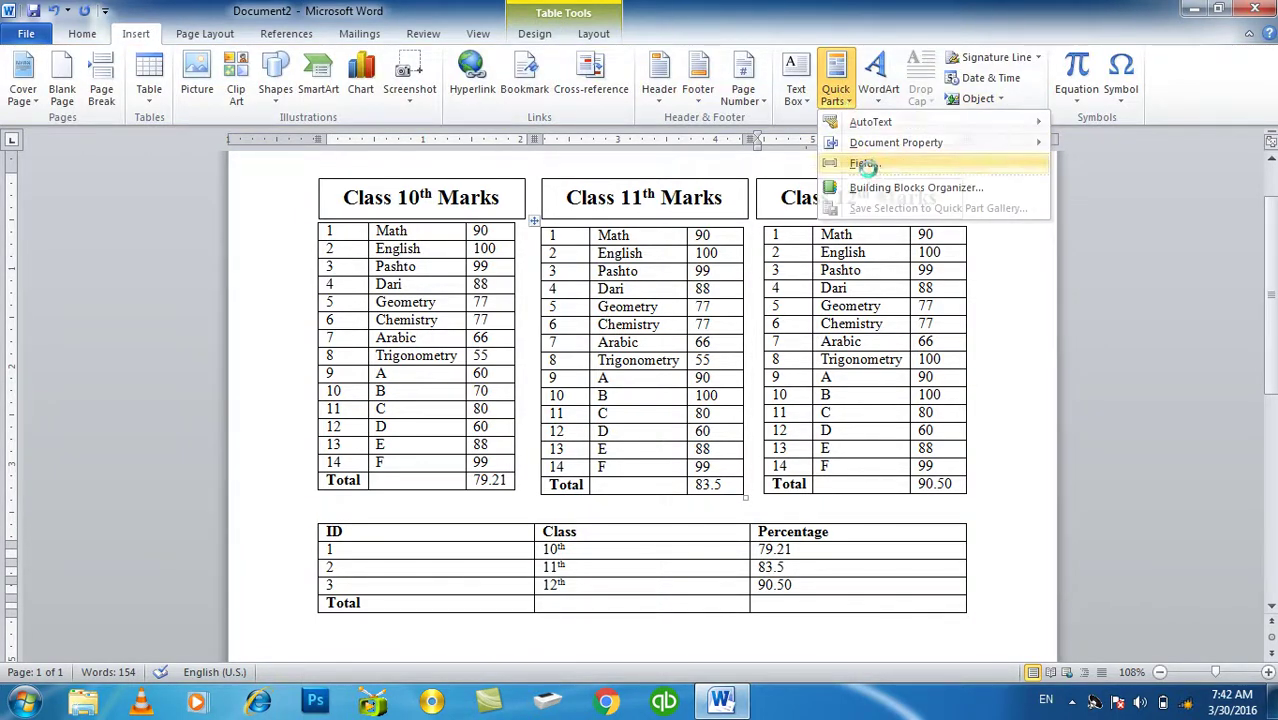
left_click(870, 165)
left_click(330, 197)
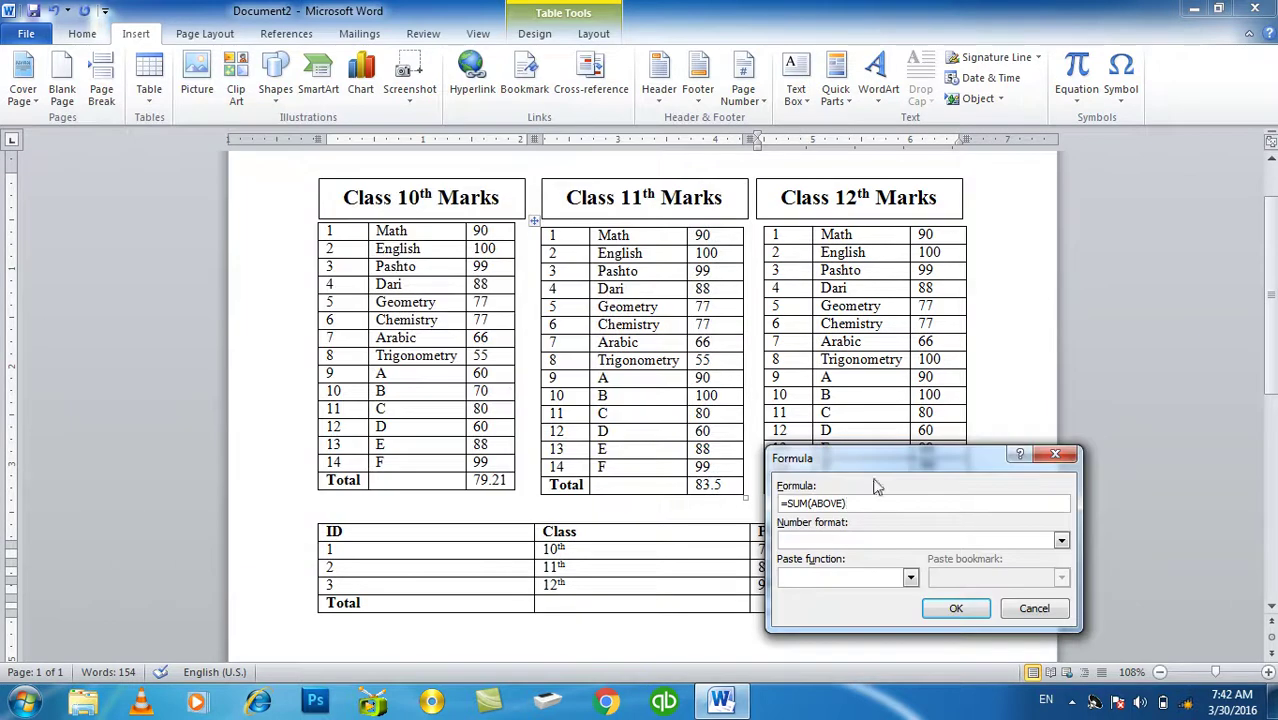
left_click_drag(880, 455, 820, 235)
type("*")
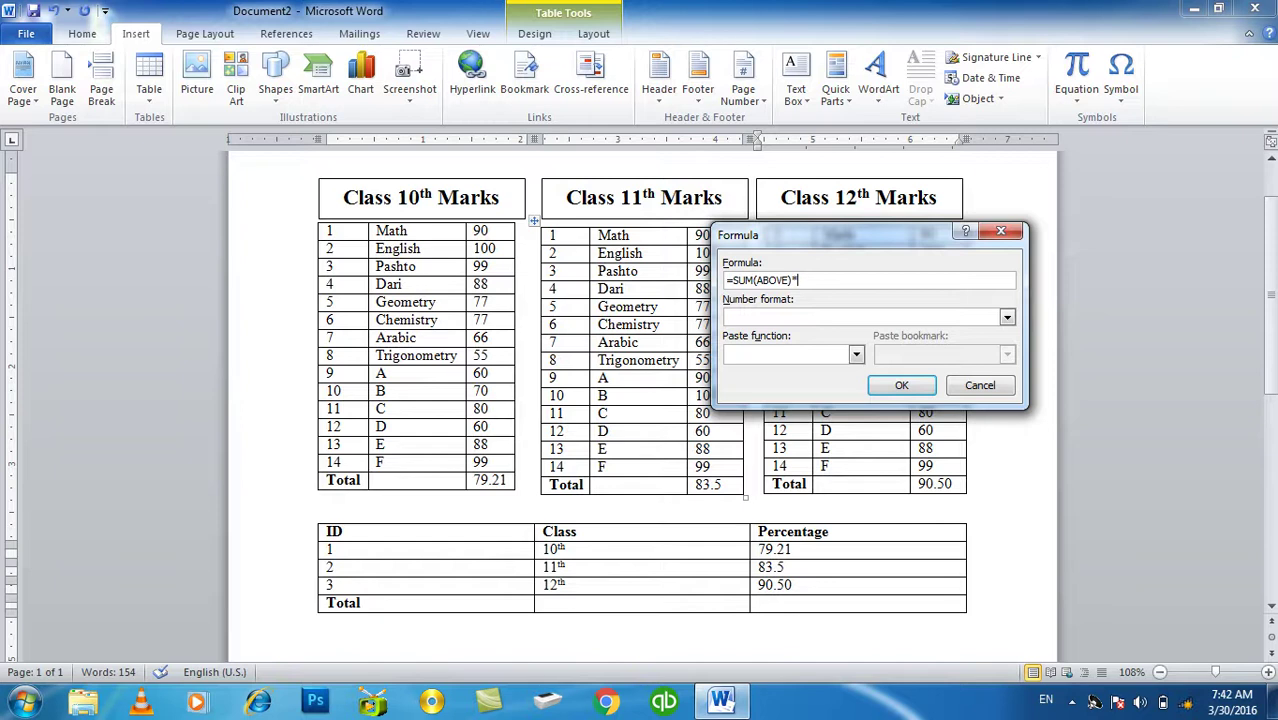
type("100/")
type("330")
left_click(901, 385)
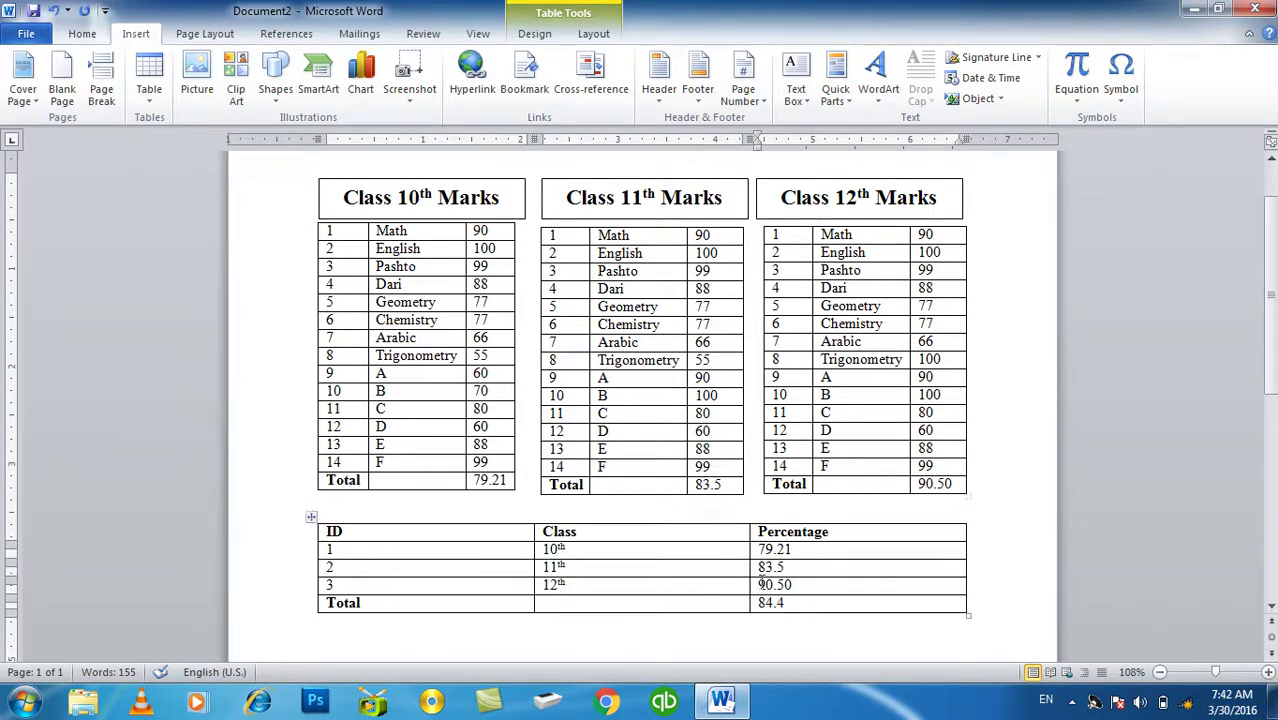
left_click_drag(806, 604, 487, 597)
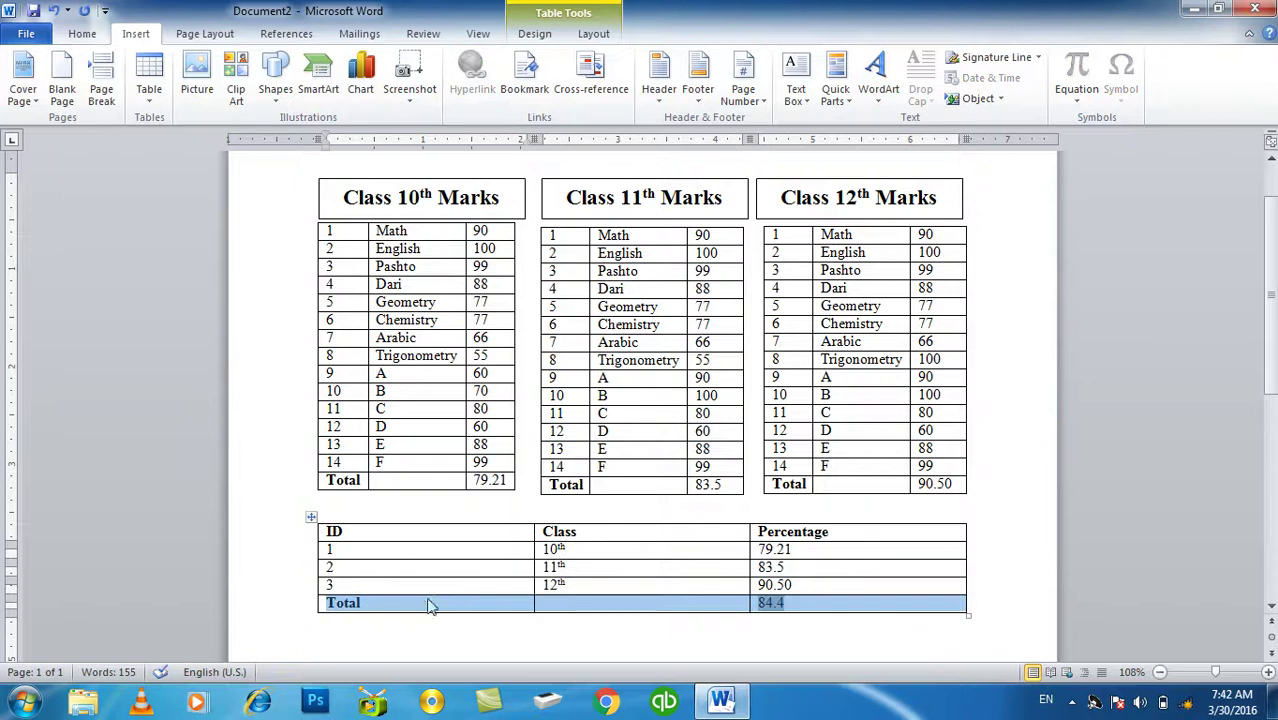
left_click(810, 604)
Launch Calculator beside the tables and enter the first class percentage, 79.21, plus.
key("super+r")
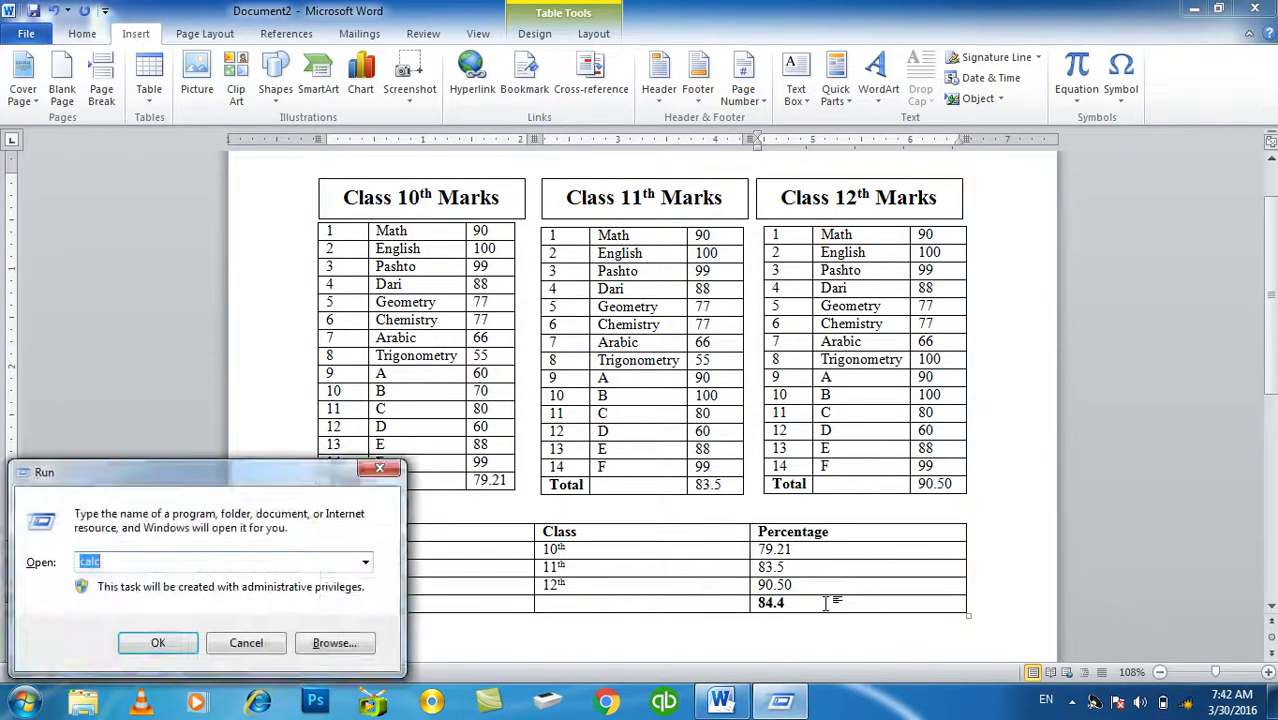
key("Return")
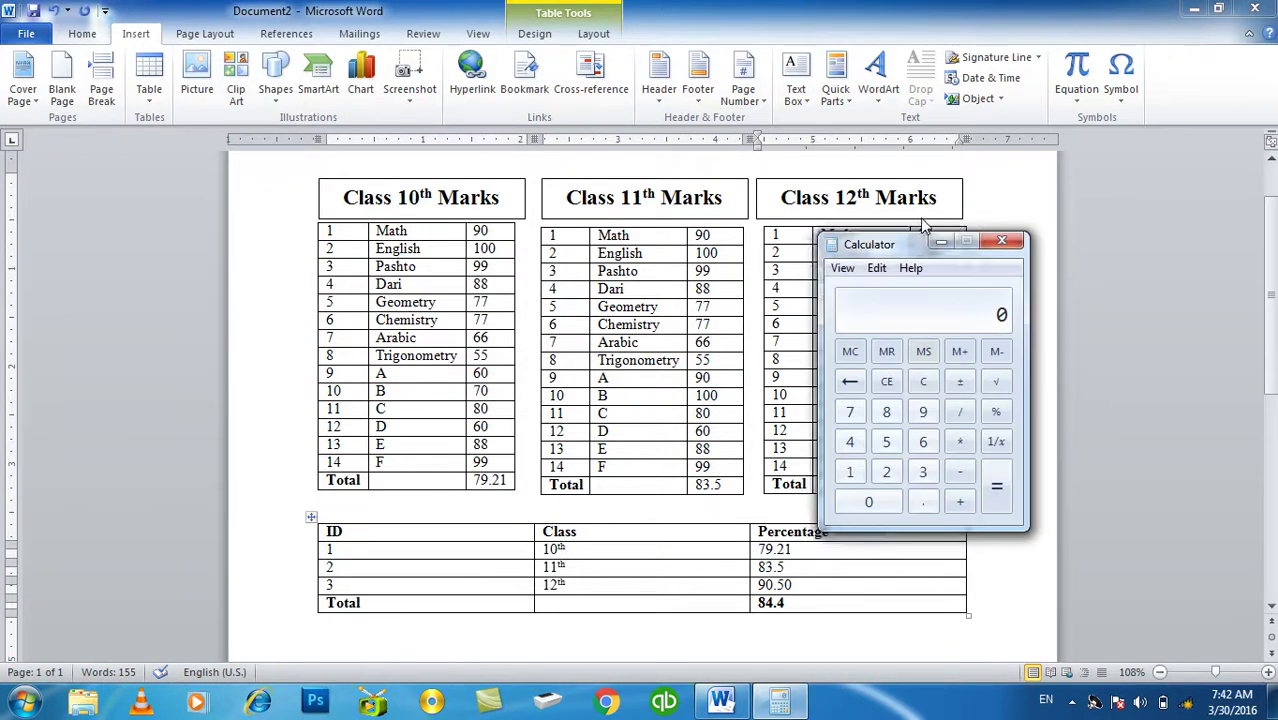
left_click_drag(888, 258, 974, 186)
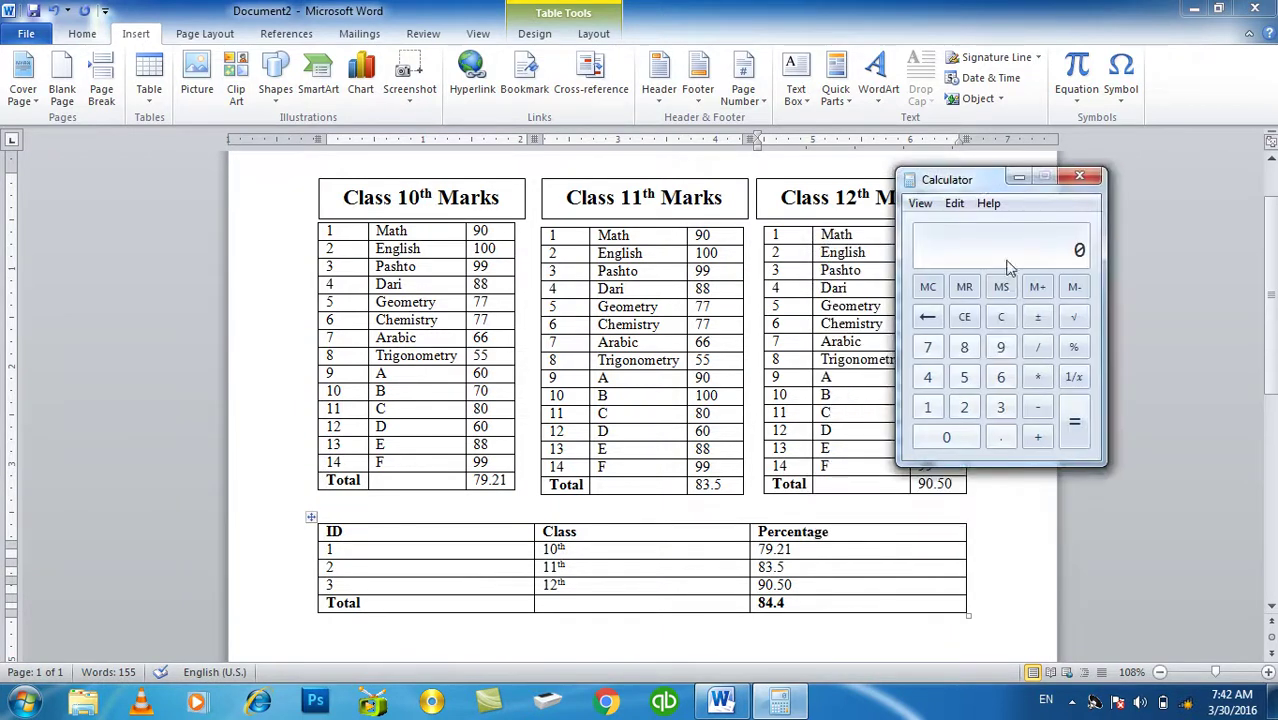
left_click(927, 347)
left_click(1000, 347)
left_click(1001, 437)
left_click(964, 407)
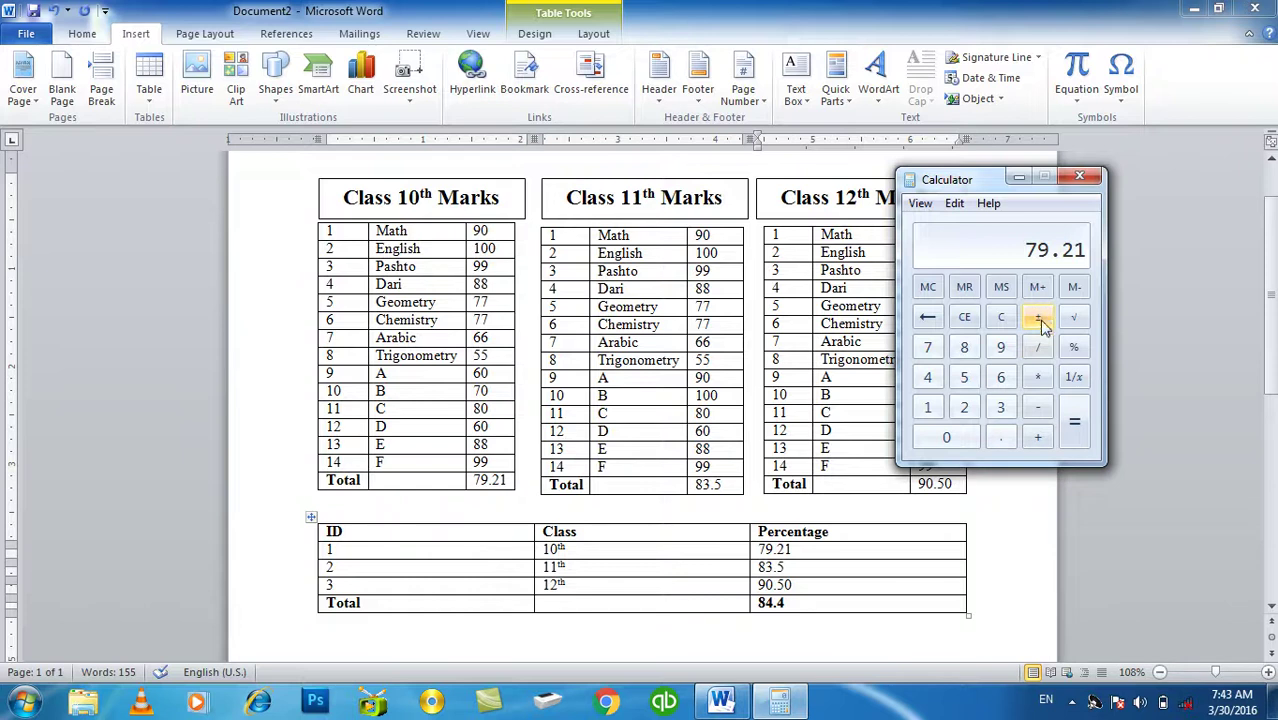
left_click(1038, 437)
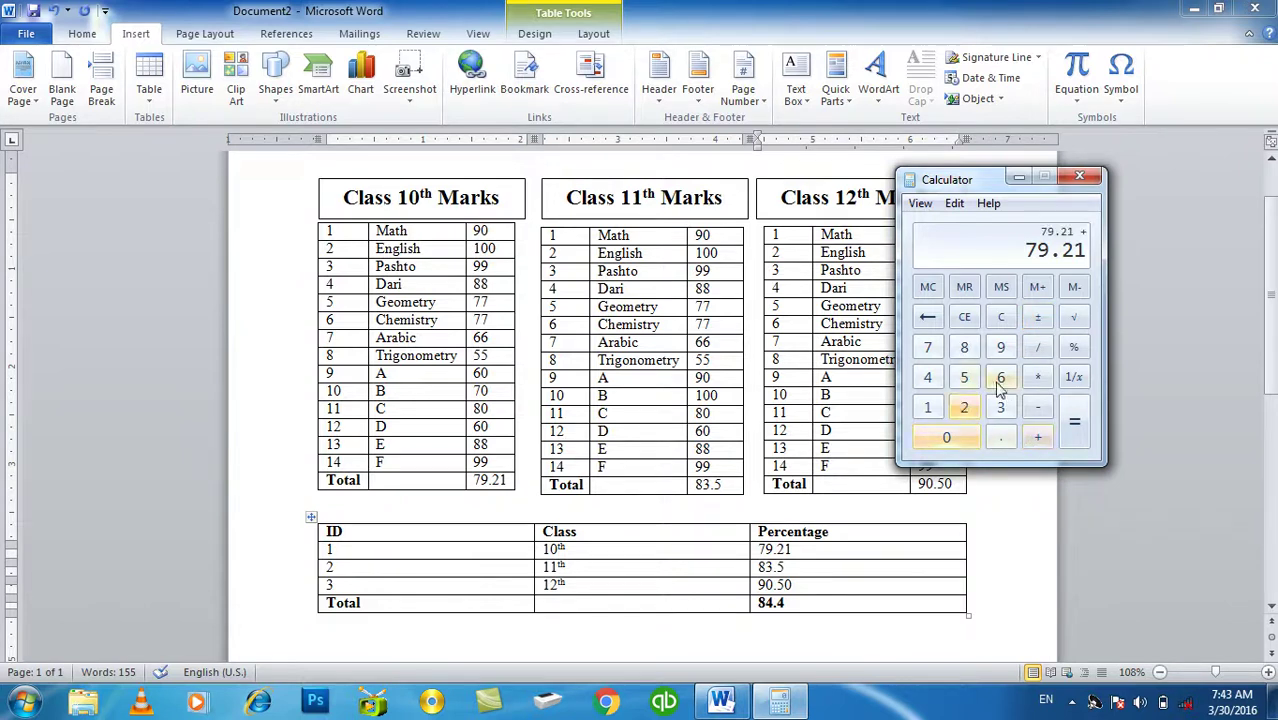
Add 83.5 and 90.50 to reach the sum 253.21.
left_click(964, 347)
left_click(1001, 407)
left_click(1001, 438)
left_click(964, 377)
left_click(1038, 437)
left_click(1001, 347)
left_click(946, 437)
left_click(1001, 438)
left_click(964, 377)
left_click(946, 437)
left_click(1074, 422)
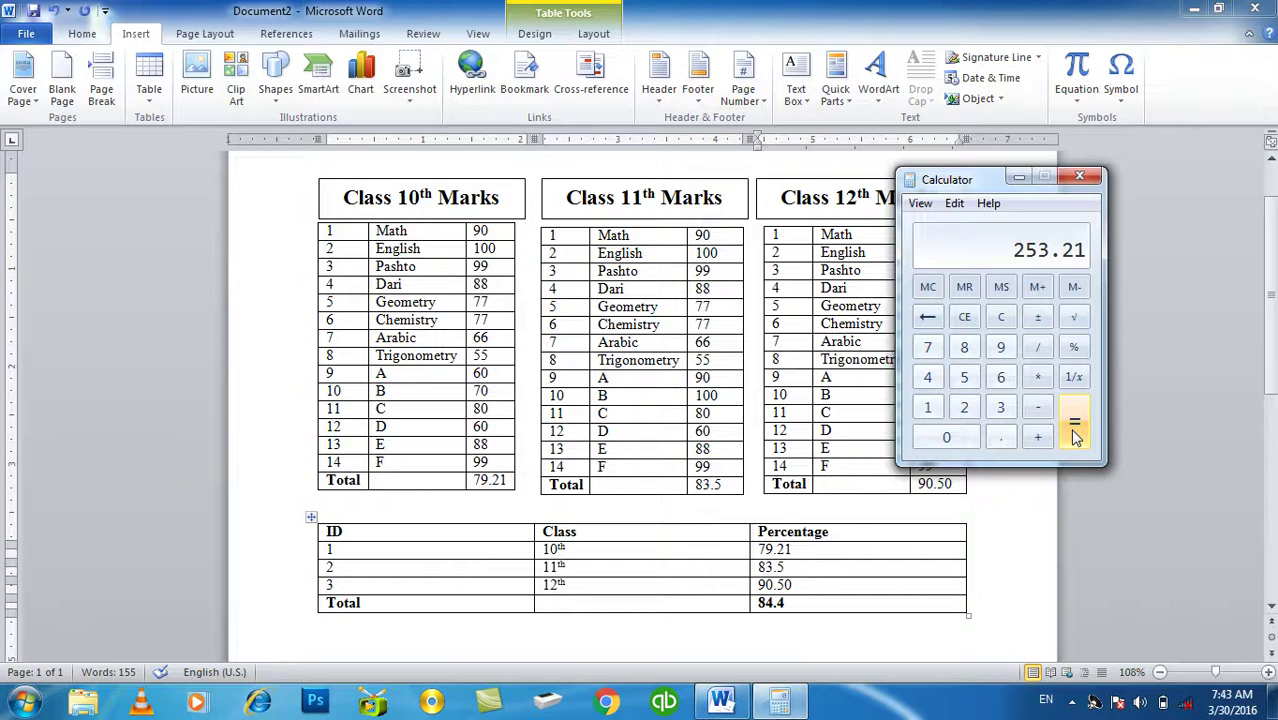
Compute 253.21 × 100 ÷ 300 = 84.40, then close Calculator and return to the document.
left_click(1037, 377)
left_click(927, 407)
left_click(947, 438)
left_click(947, 438)
left_click(1037, 347)
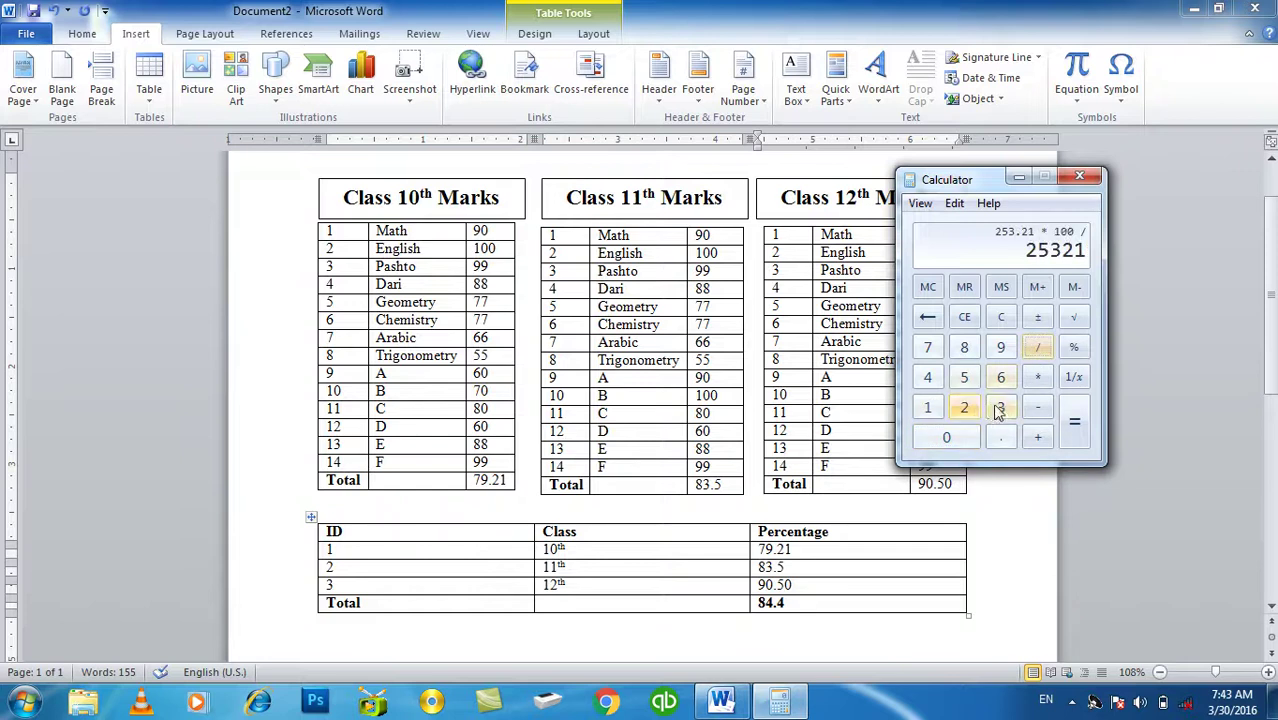
left_click(1000, 407)
left_click(947, 438)
left_click(947, 438)
left_click(1074, 422)
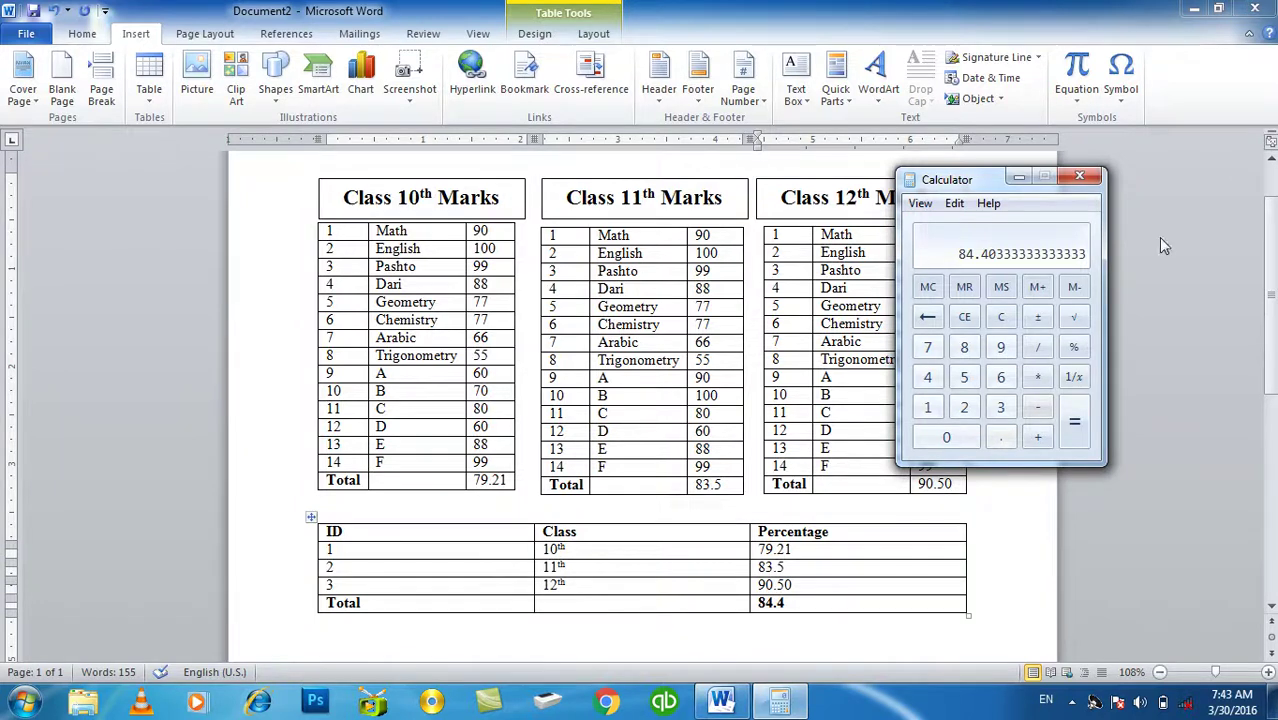
left_click(1080, 177)
left_click(875, 290)
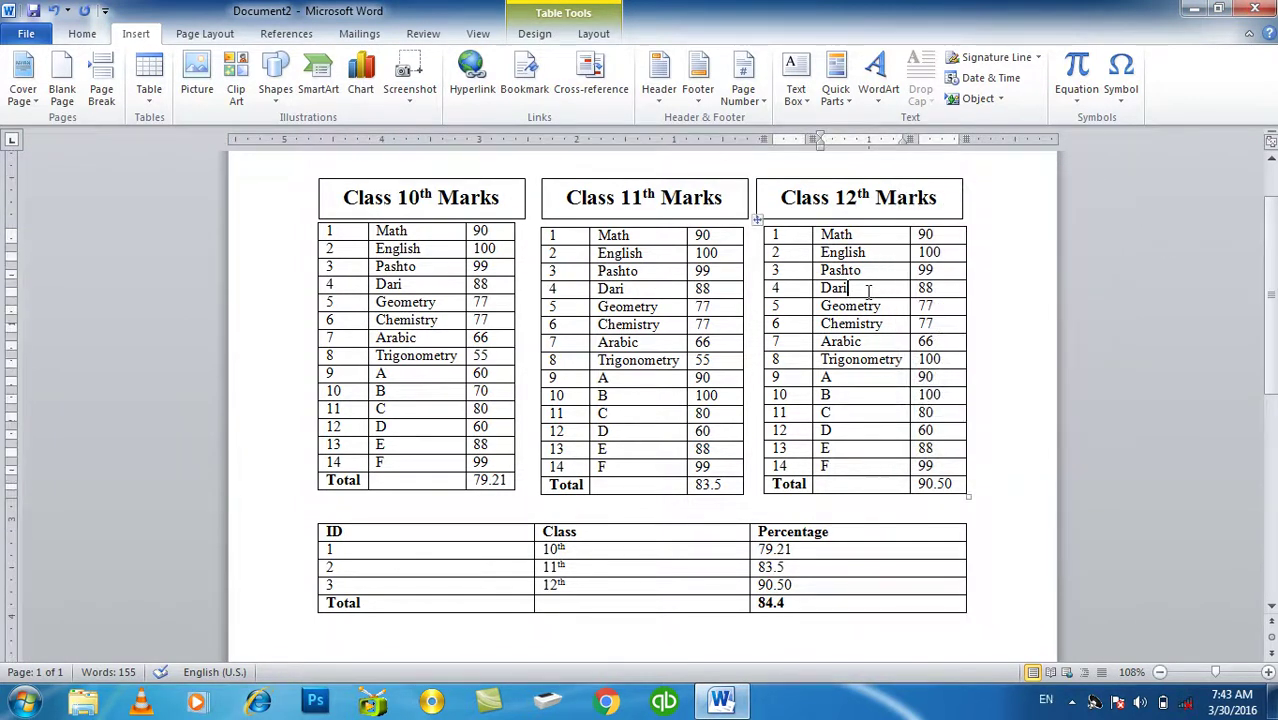